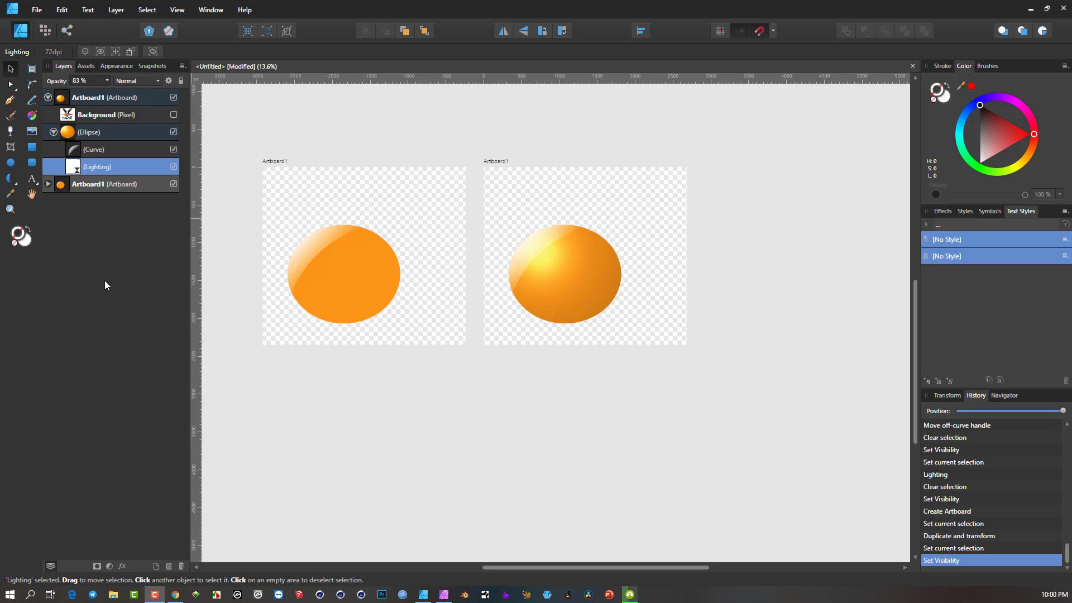
pyautogui.scroll(1, 544, 264)
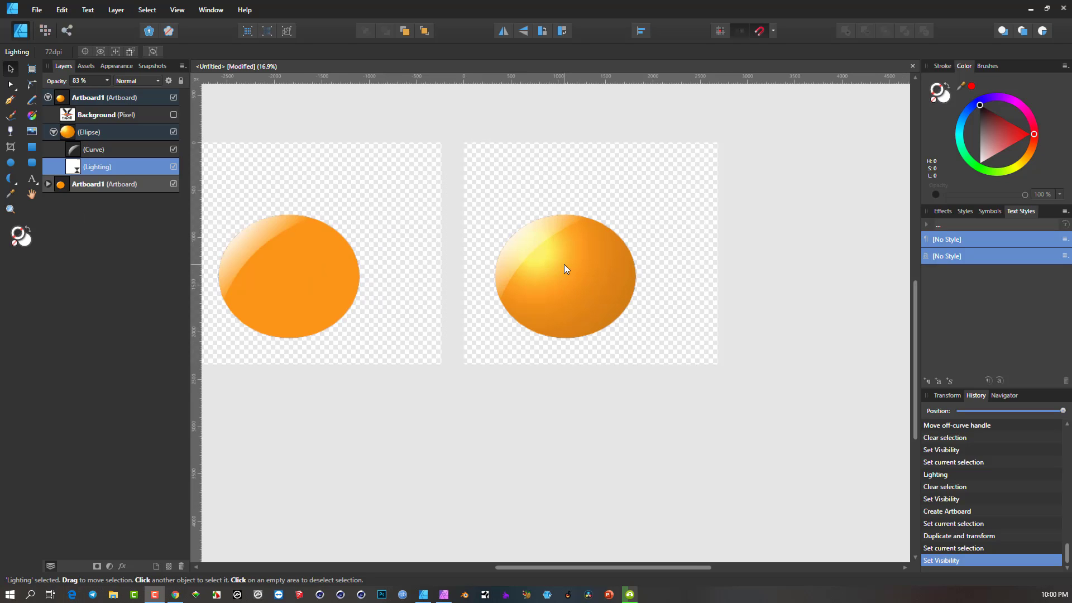
pyautogui.scroll(1, 645, 260)
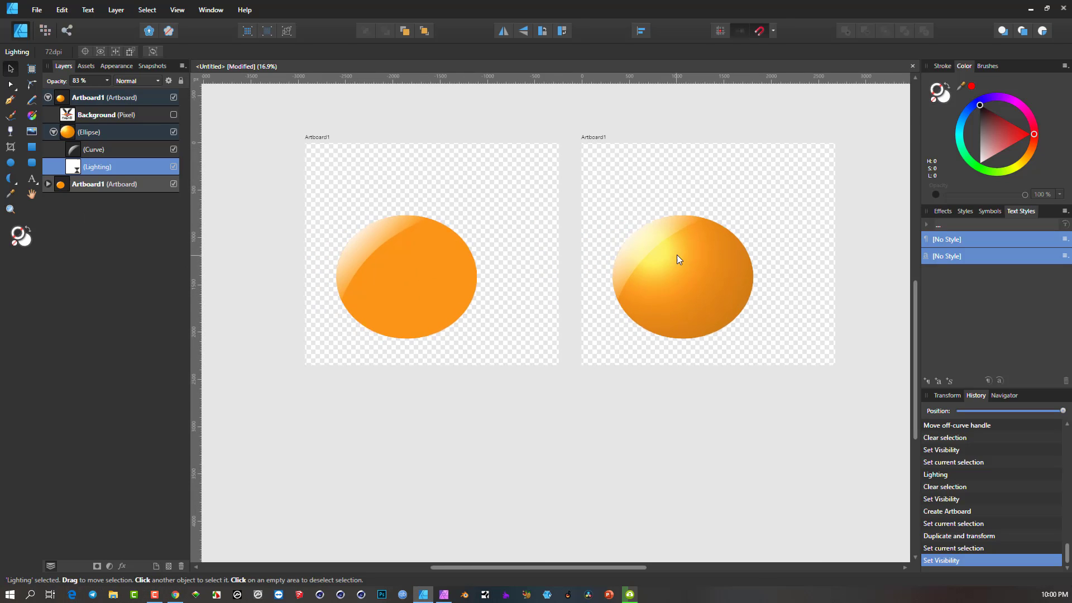
# Select the Curve inside the left artboard's Ellipse and drag it down-right across the ellipse
pyautogui.click(365, 238)
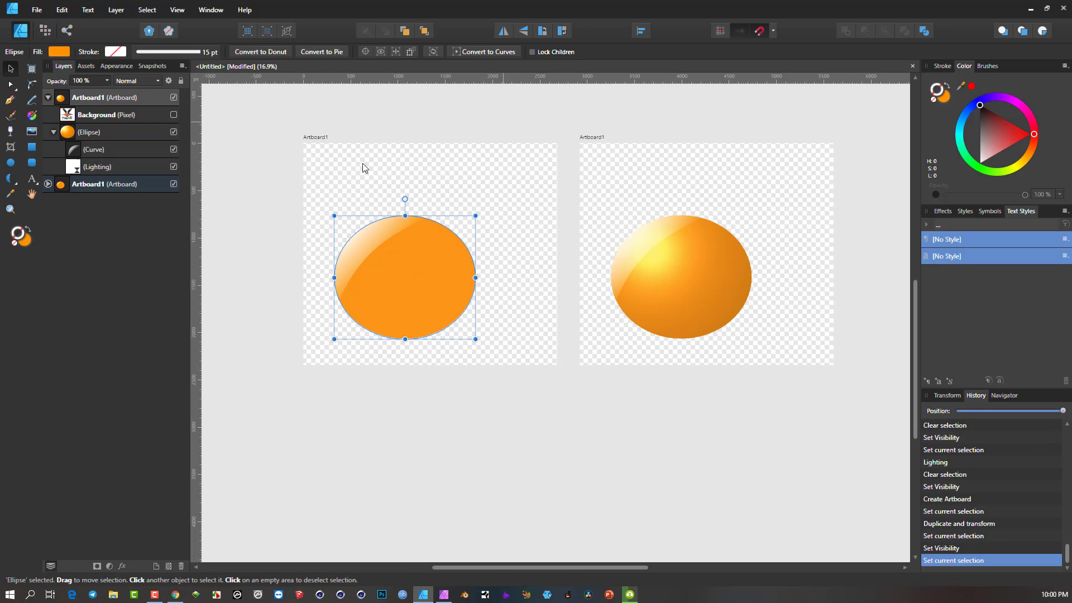
pyautogui.click(48, 98)
pyautogui.click(84, 149)
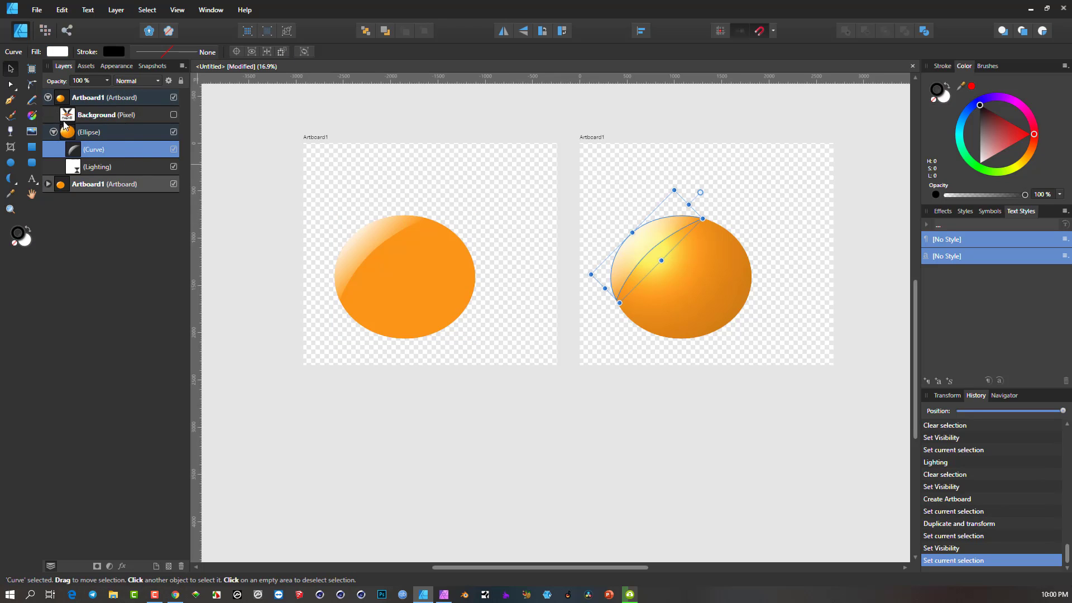
pyautogui.click(47, 98)
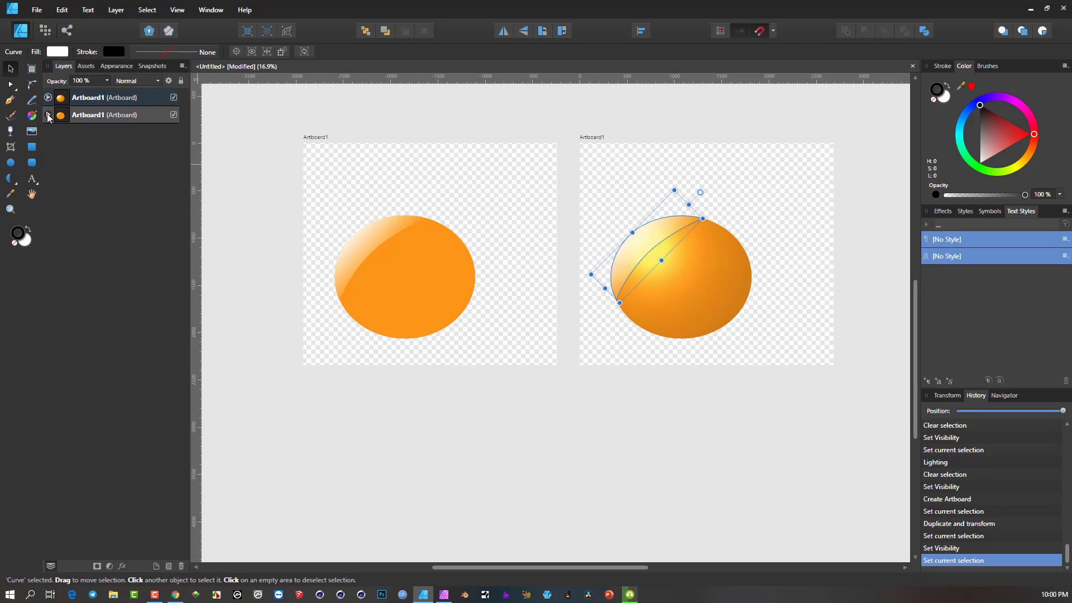
pyautogui.click(48, 115)
pyautogui.click(53, 149)
pyautogui.click(83, 167)
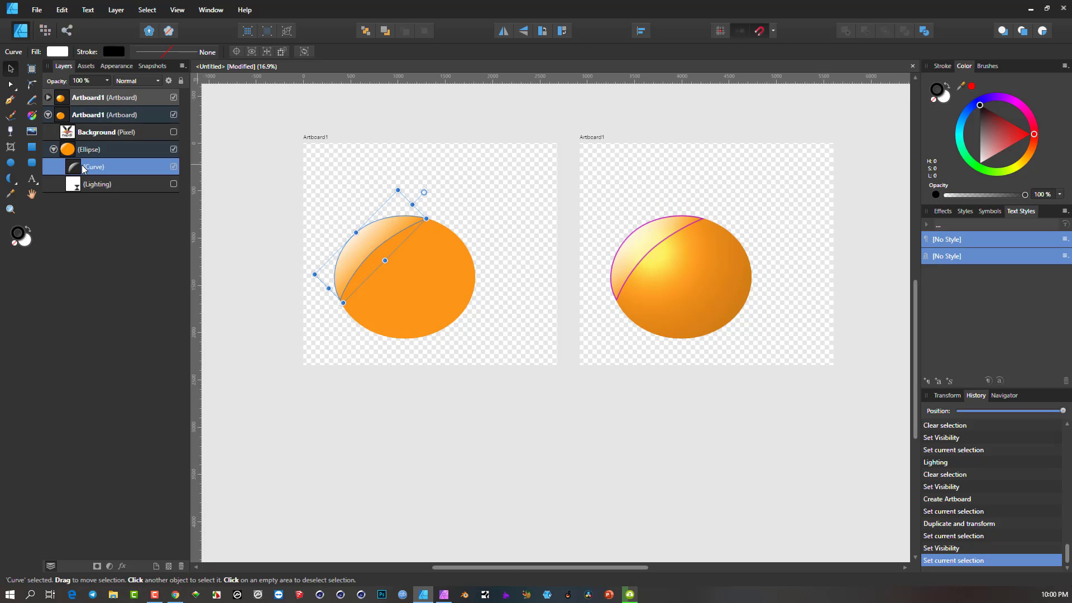
pyautogui.moveTo(366, 238)
pyautogui.mouseDown()
pyautogui.moveTo(459, 254)
pyautogui.moveTo(400, 301)
pyautogui.moveTo(375, 243)
pyautogui.mouseUp()
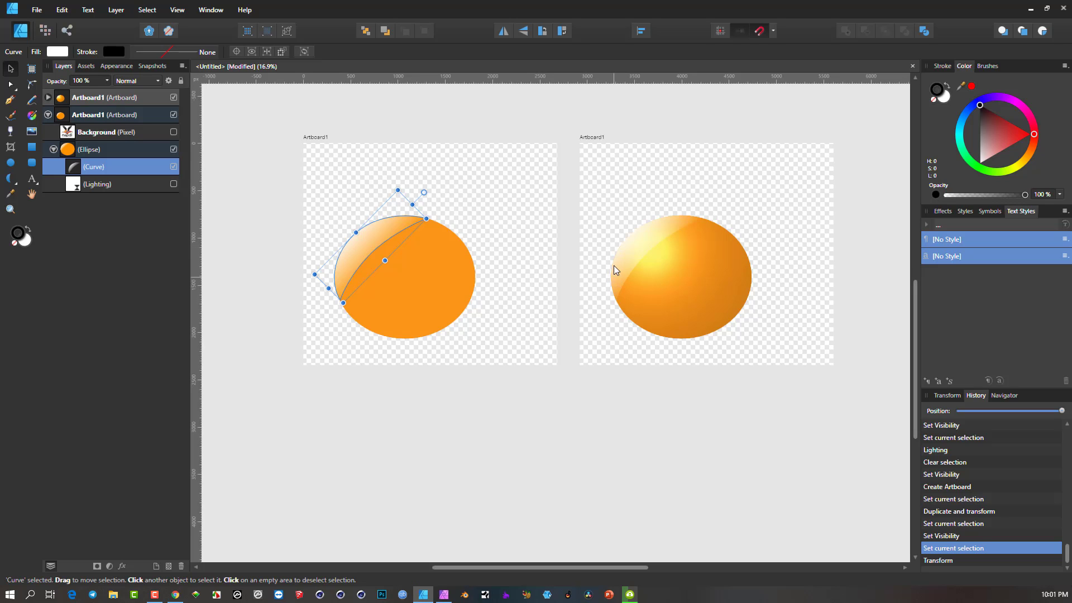
# Rename the sphere artboard (top Artboard1 in Layers) to 'Art 2'
pyautogui.click(481, 172)
pyautogui.hscroll(1, 424, 252)
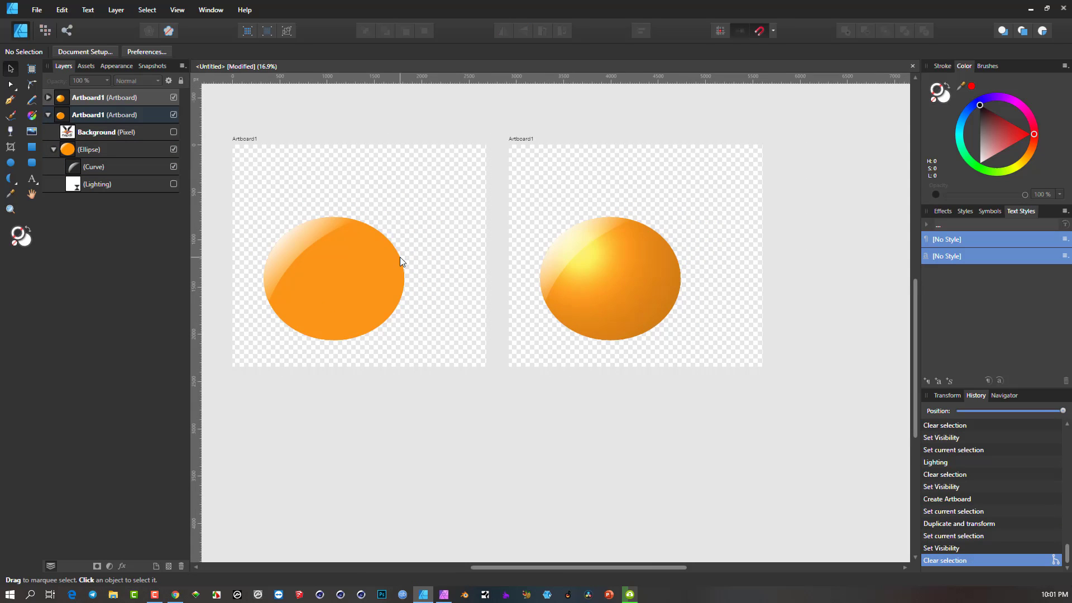
pyautogui.click(342, 273)
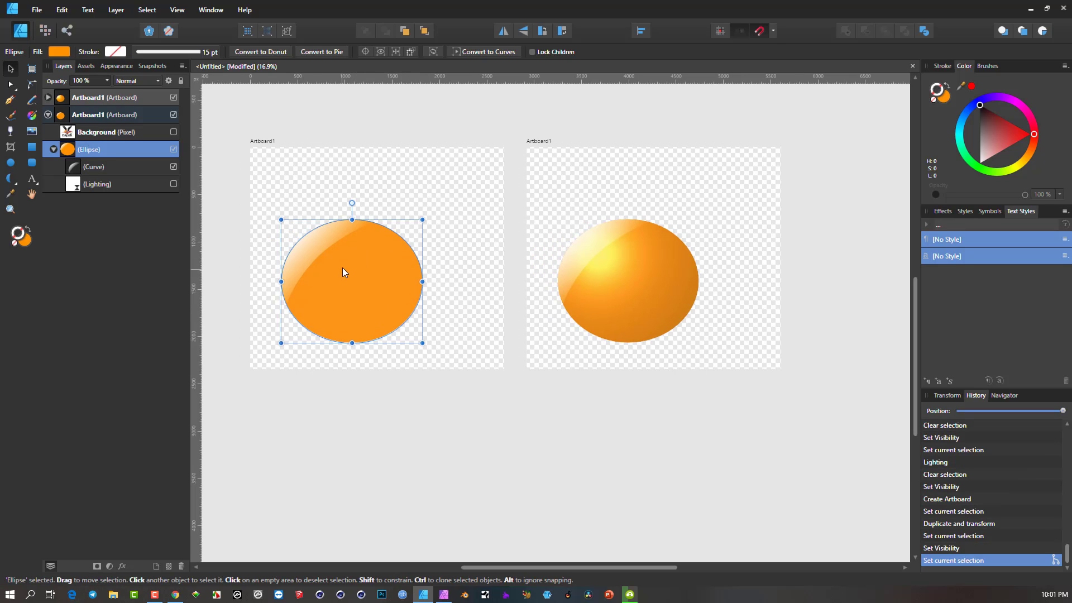
pyautogui.click(265, 142)
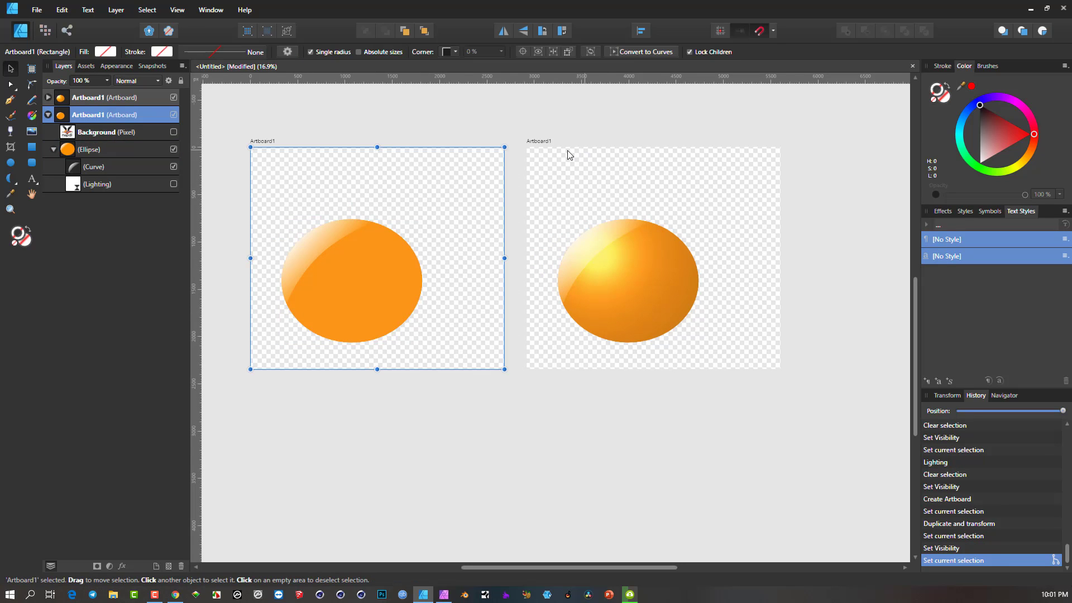
pyautogui.doubleClick(538, 140)
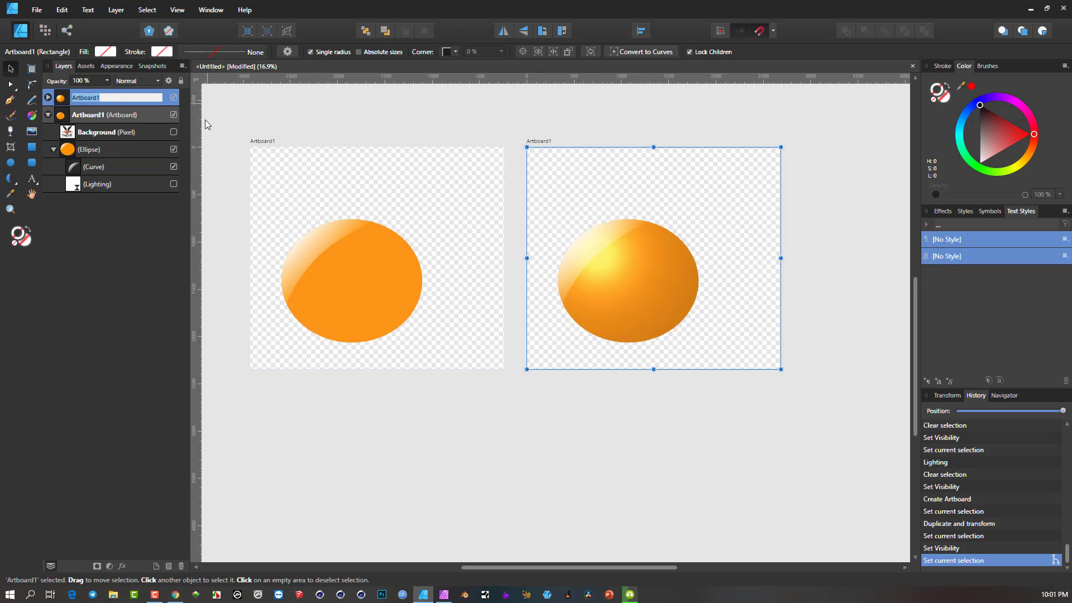
pyautogui.write('Art 2')
pyautogui.press('Return')
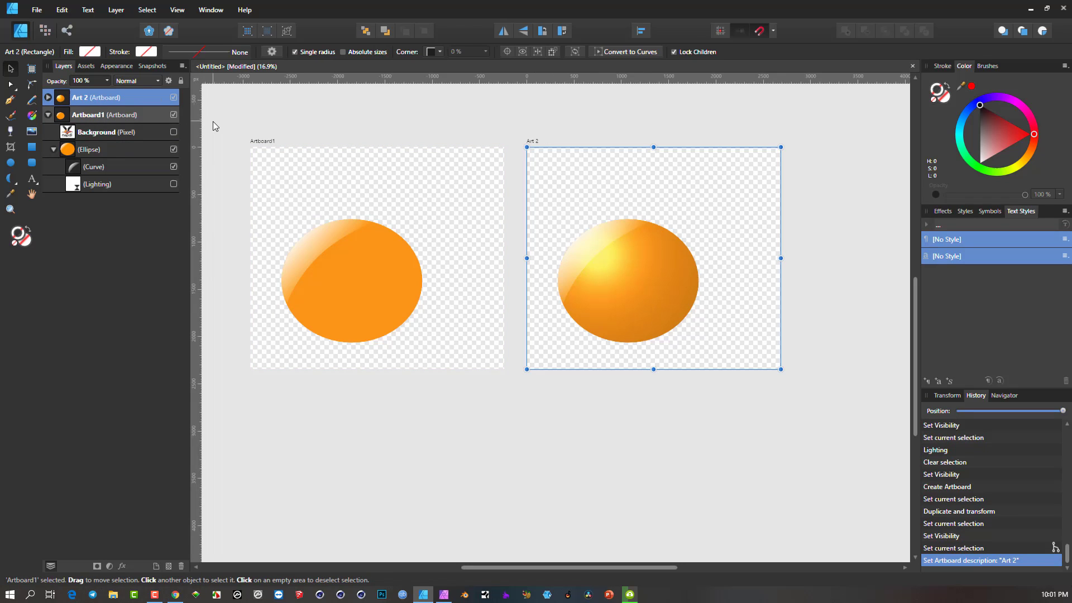
pyautogui.click(267, 140)
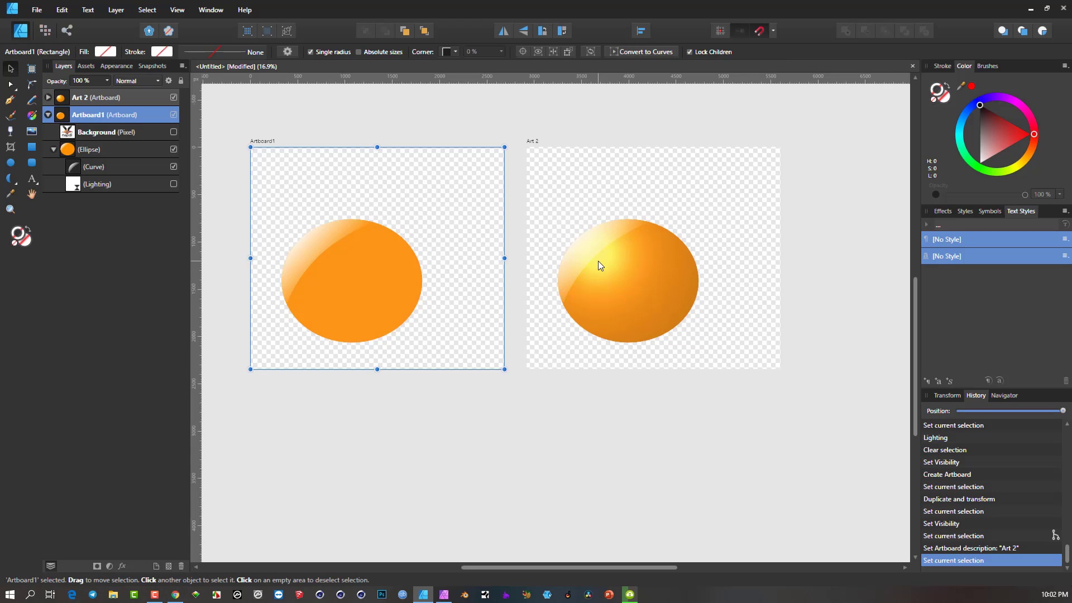
# Nudge Art 2 slightly, toggle its Lighting layer off and on, and select that layer
pyautogui.click(582, 184)
pyautogui.moveTo(531, 142); pyautogui.dragTo(536, 149)
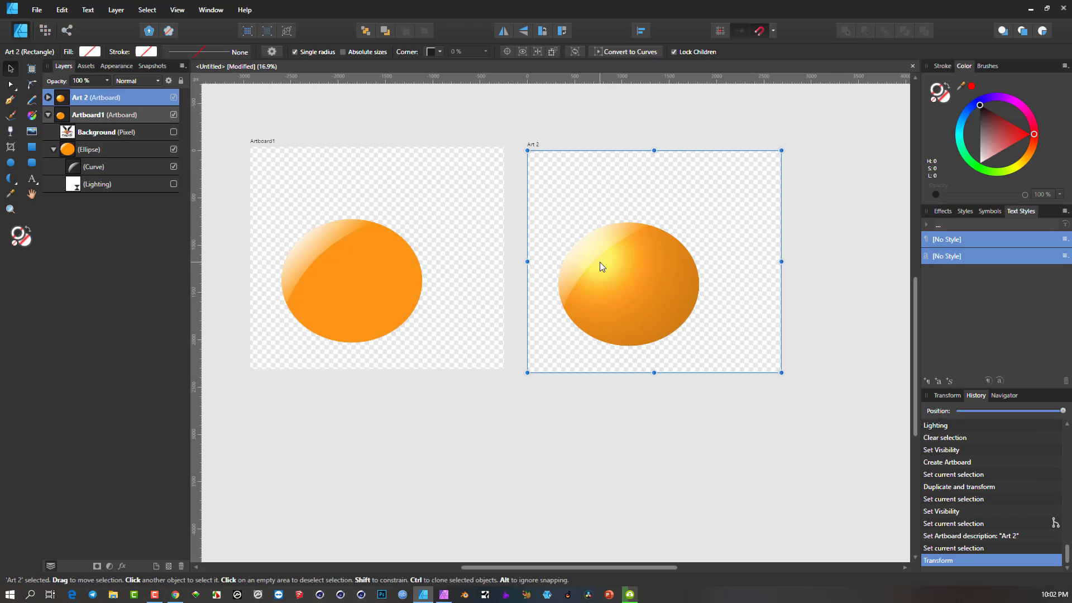
pyautogui.click(48, 97)
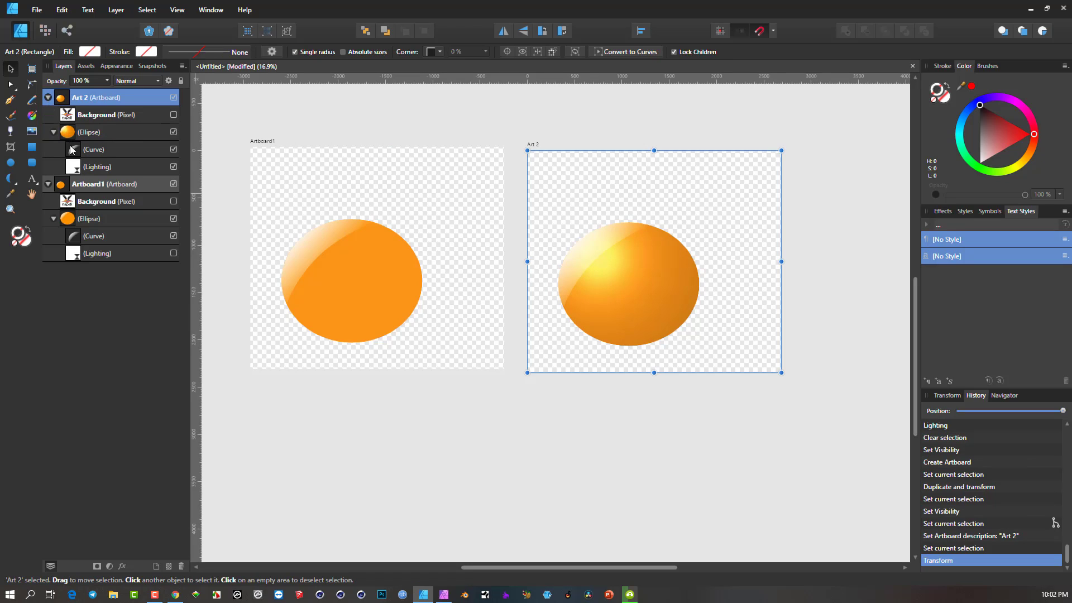
pyautogui.click(172, 167)
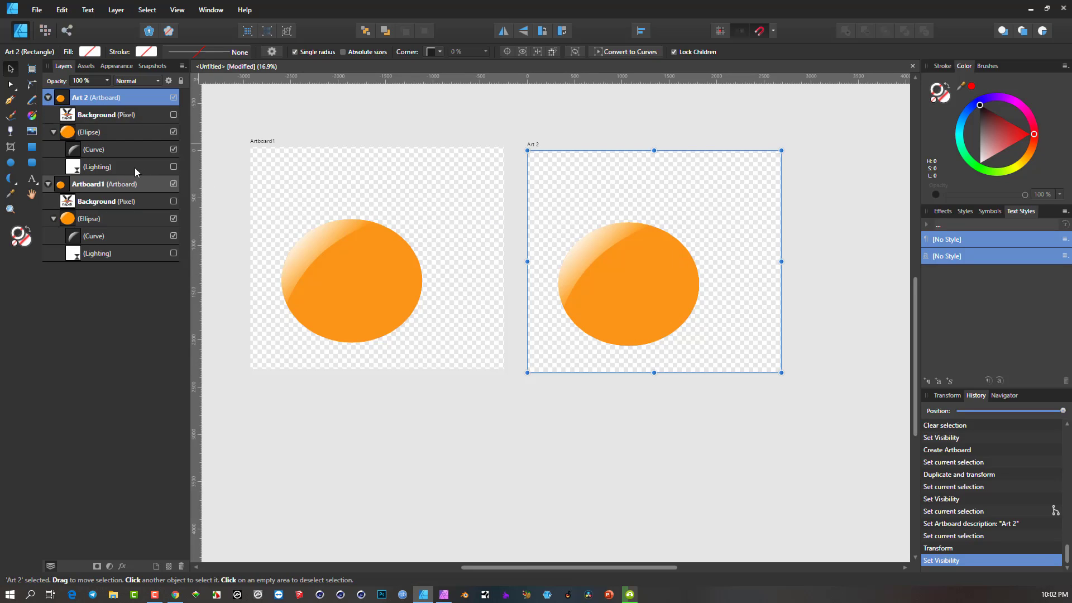
pyautogui.click(172, 166)
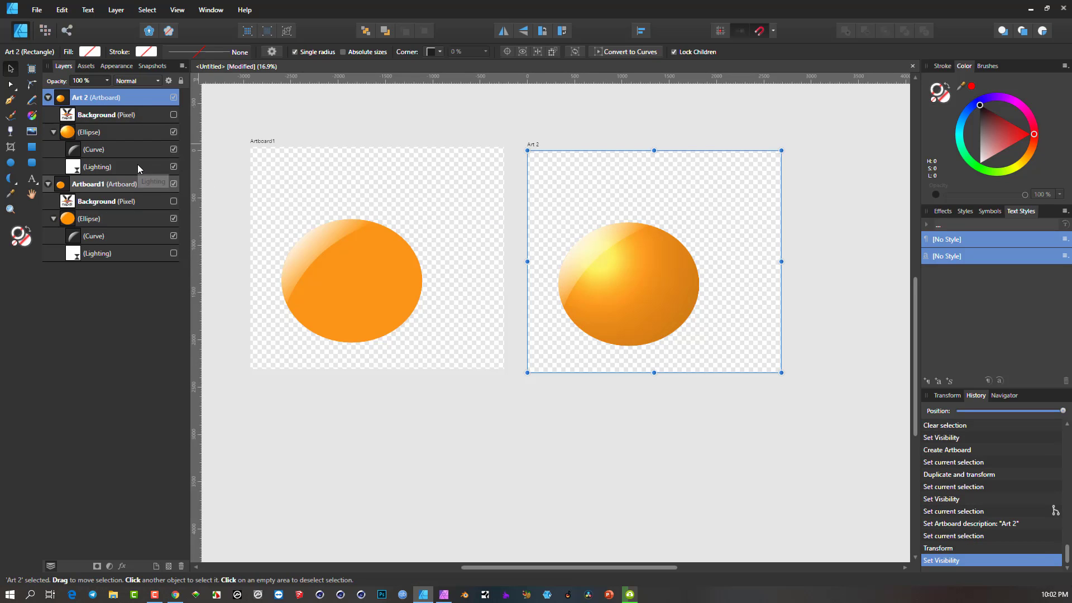
pyautogui.click(138, 166)
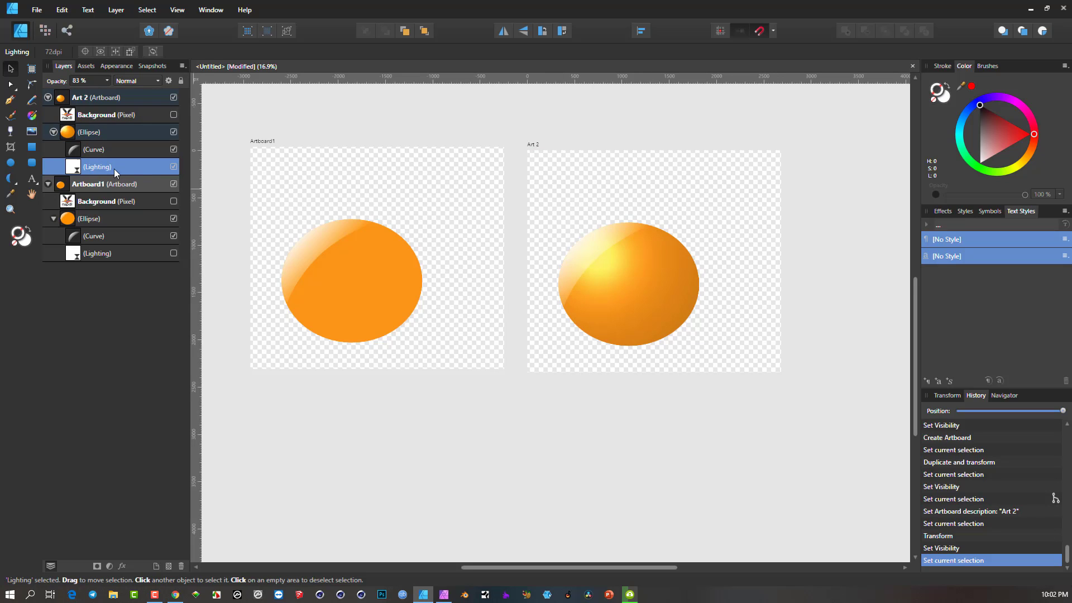
# Open Art 2's Live Lighting settings and move the panel beside the canvas
pyautogui.doubleClick(77, 168)
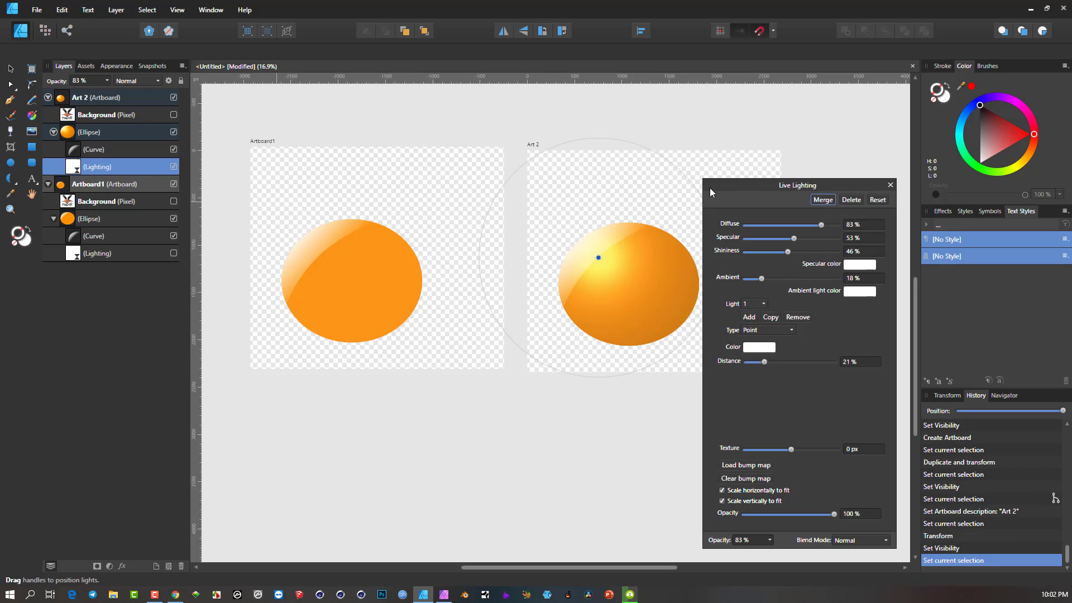
pyautogui.moveTo(758, 186); pyautogui.dragTo(839, 139)
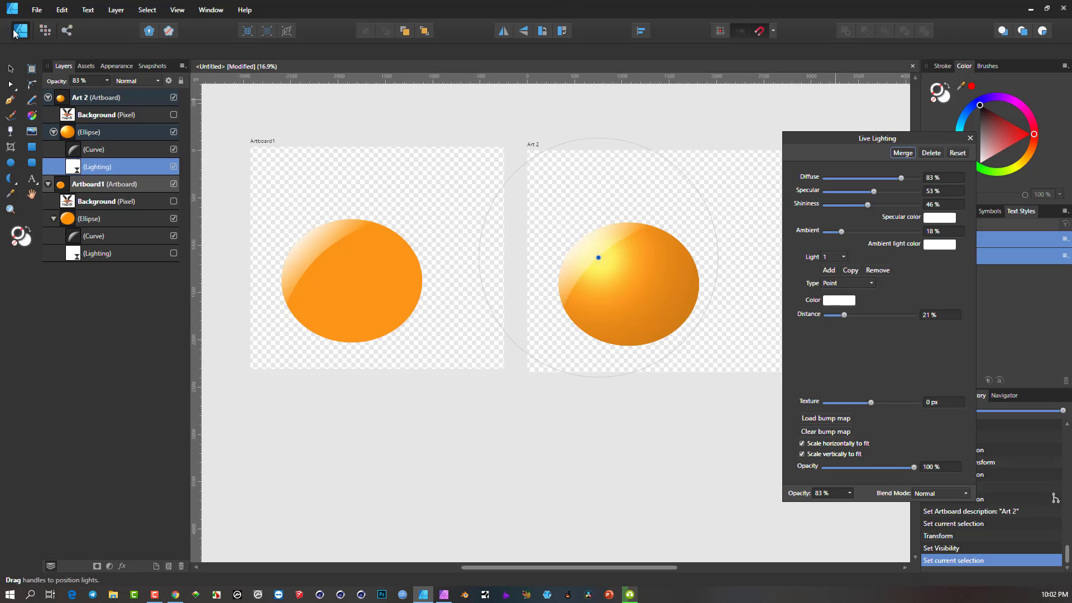
pyautogui.click(35, 10)
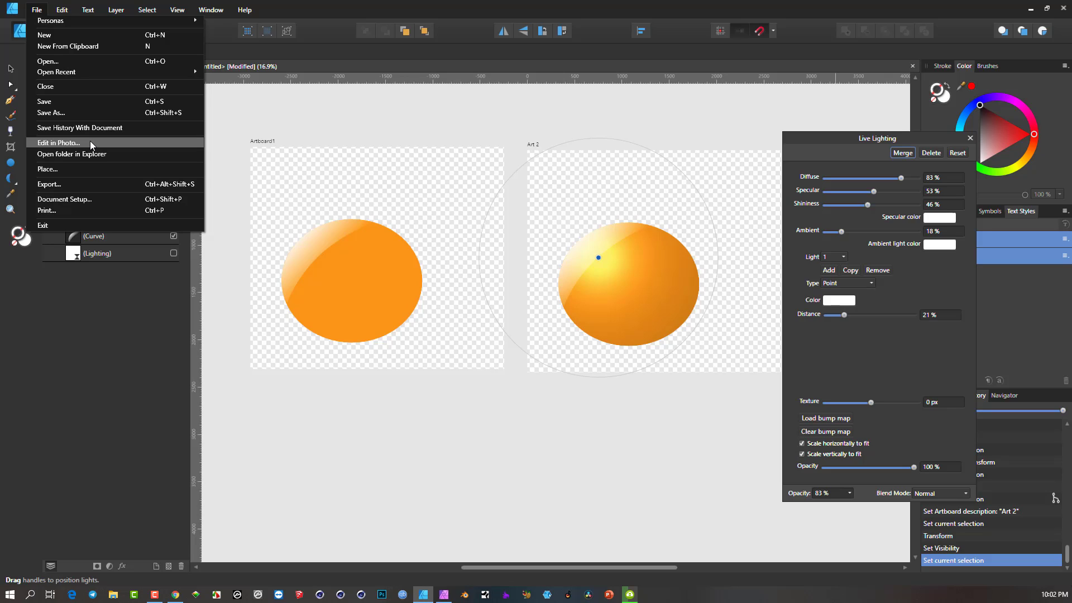
pyautogui.click(363, 5)
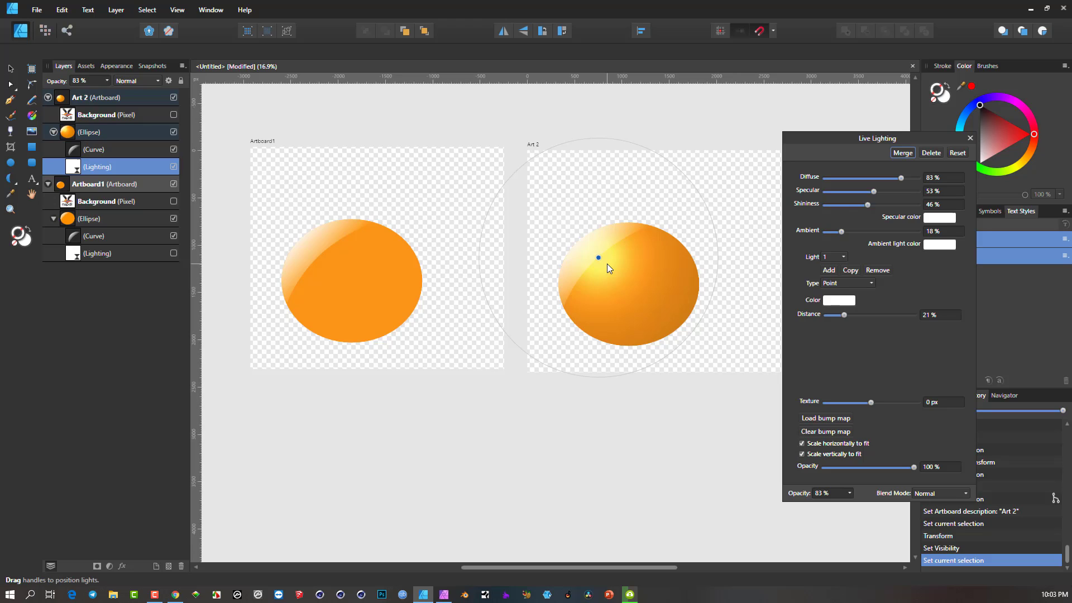
pyautogui.moveTo(865, 139); pyautogui.dragTo(868, 129)
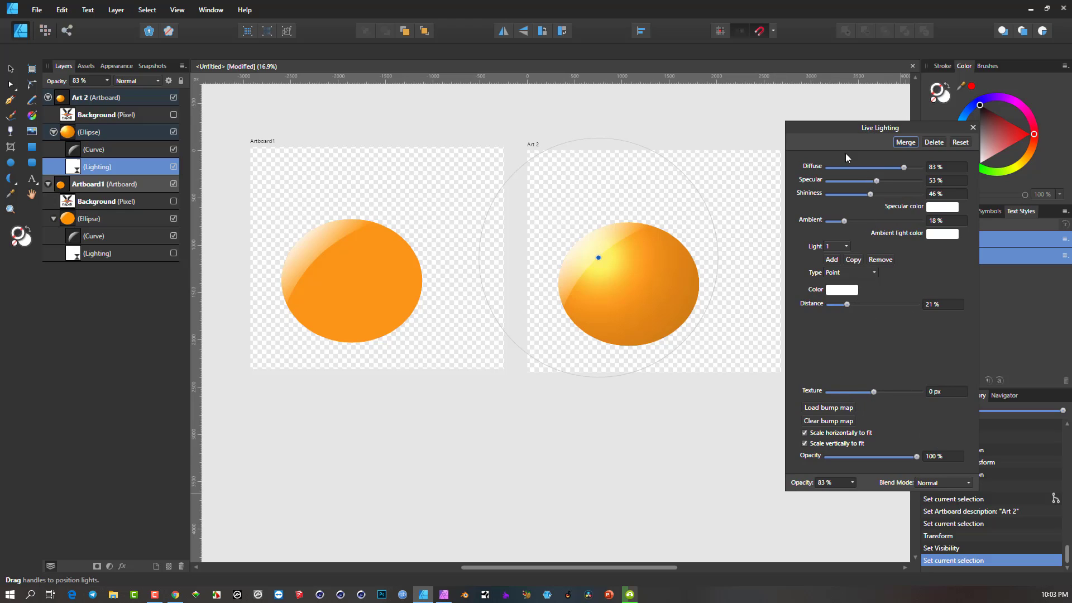
pyautogui.click(847, 272)
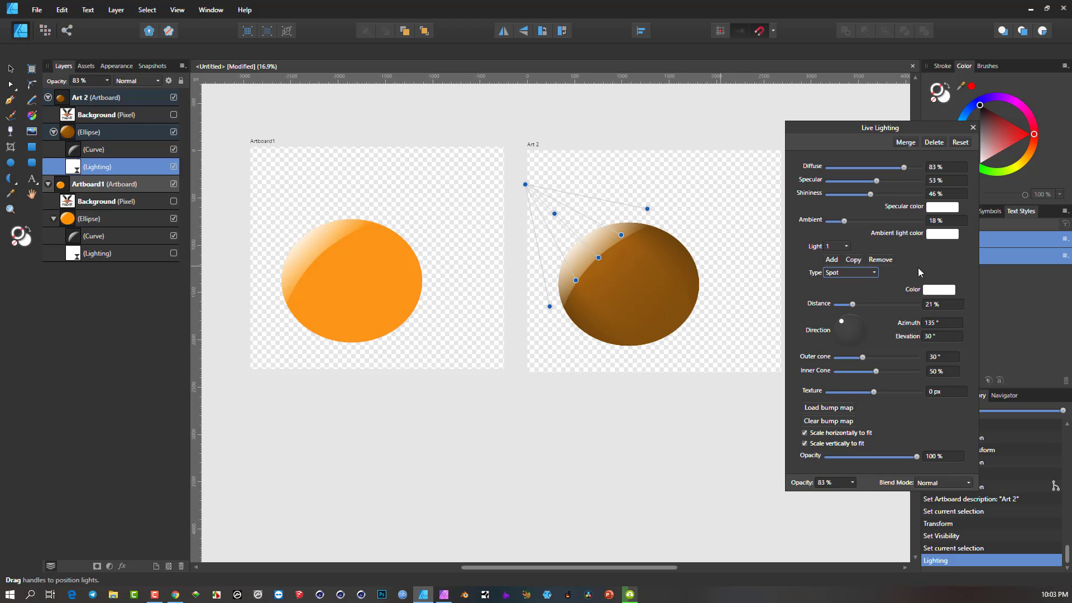
pyautogui.click(863, 274)
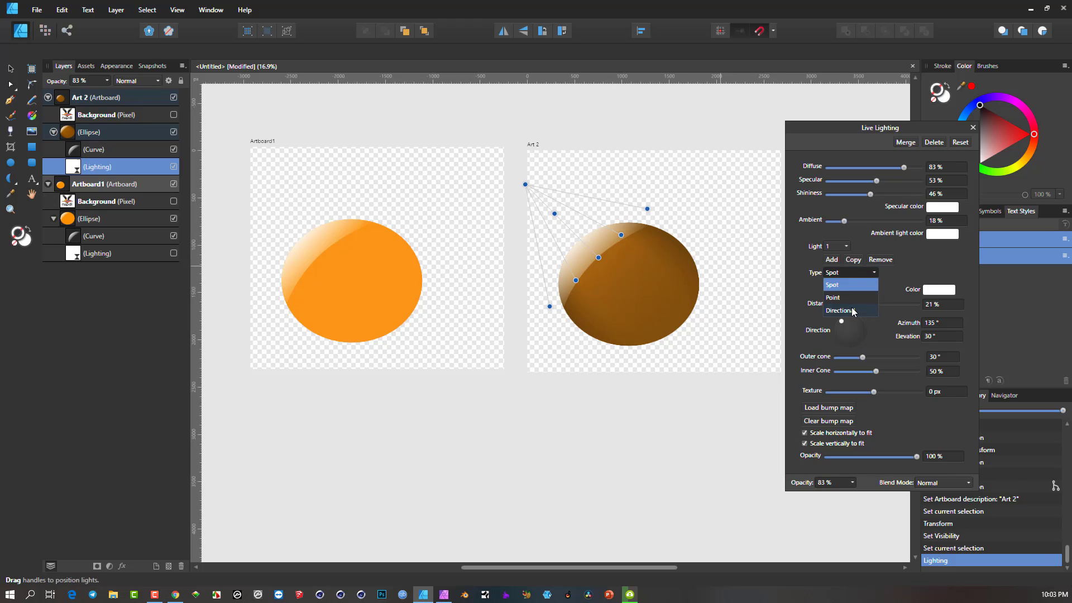
pyautogui.click(852, 310)
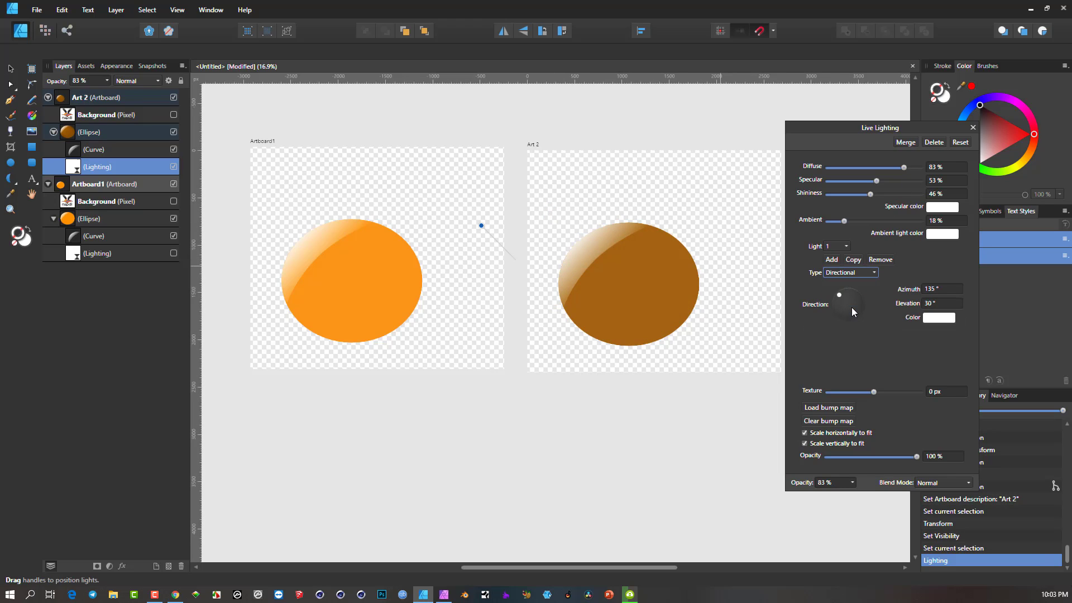
pyautogui.click(864, 274)
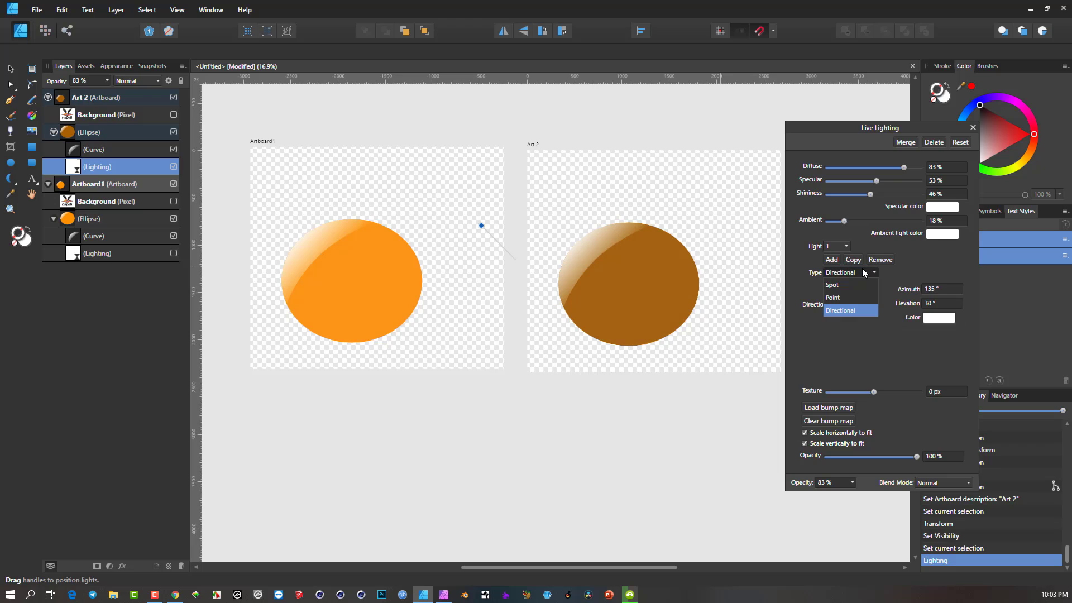
pyautogui.click(839, 297)
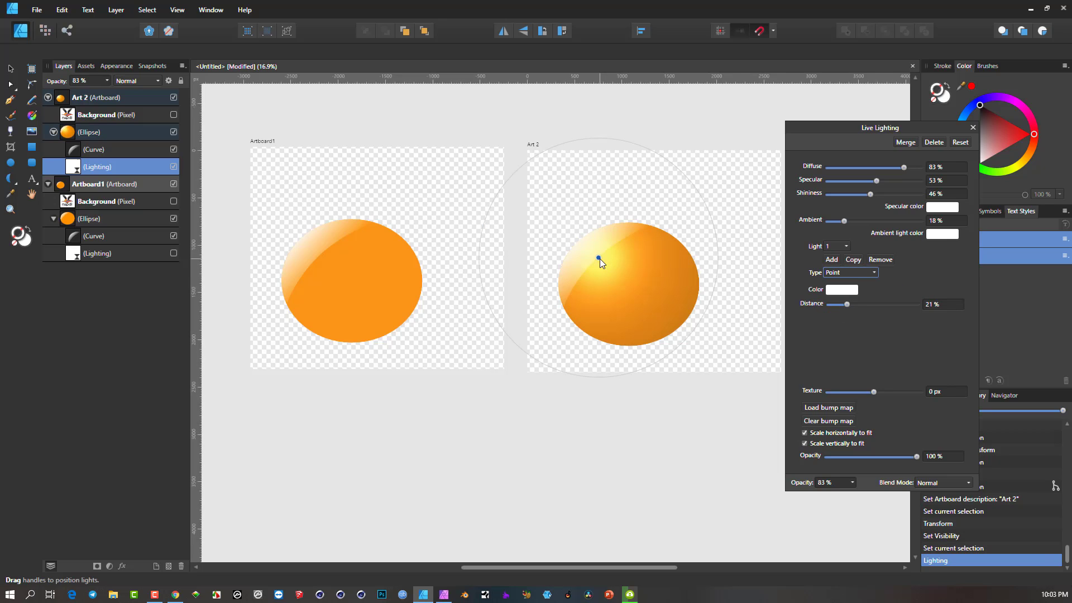
# Sweep the point light around the ellipse back to upper left, then raise Diffuse to 100% and Specular
pyautogui.moveTo(599, 259)
pyautogui.mouseDown()
pyautogui.moveTo(665, 282)
pyautogui.moveTo(629, 284)
pyautogui.moveTo(611, 259)
pyautogui.mouseUp()
pyautogui.moveTo(611, 259); pyautogui.dragTo(669, 313)
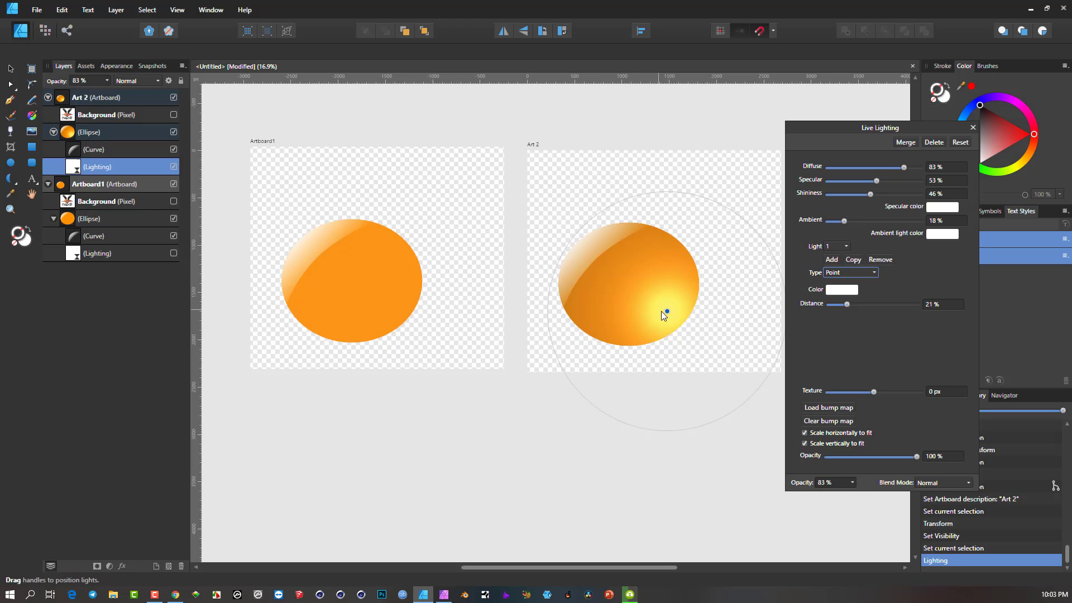
pyautogui.moveTo(665, 311); pyautogui.dragTo(599, 255)
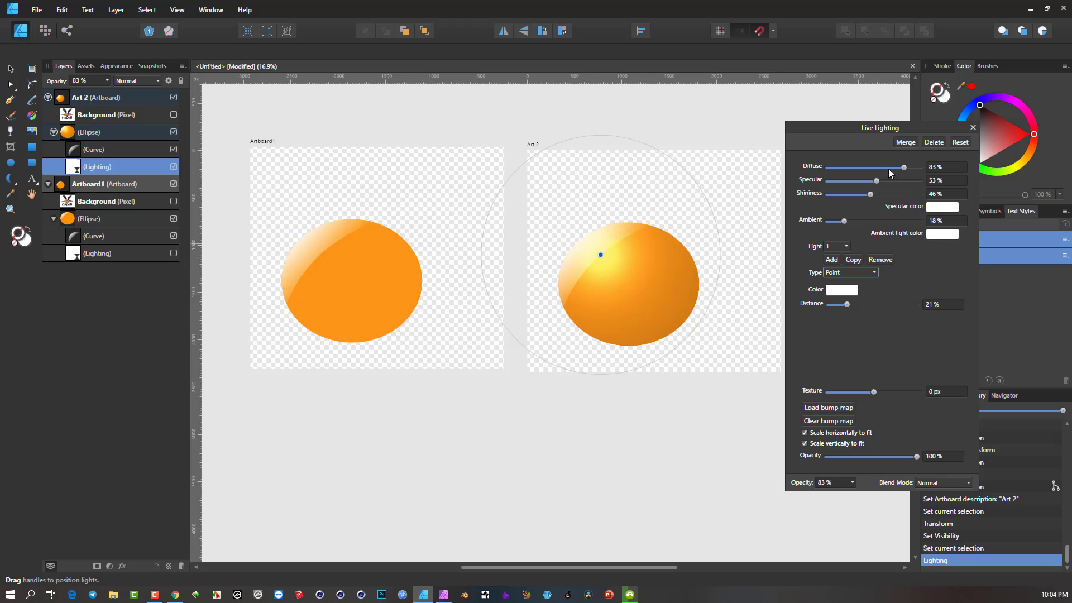
pyautogui.moveTo(903, 168)
pyautogui.mouseDown()
pyautogui.moveTo(920, 172)
pyautogui.moveTo(817, 189)
pyautogui.mouseUp()
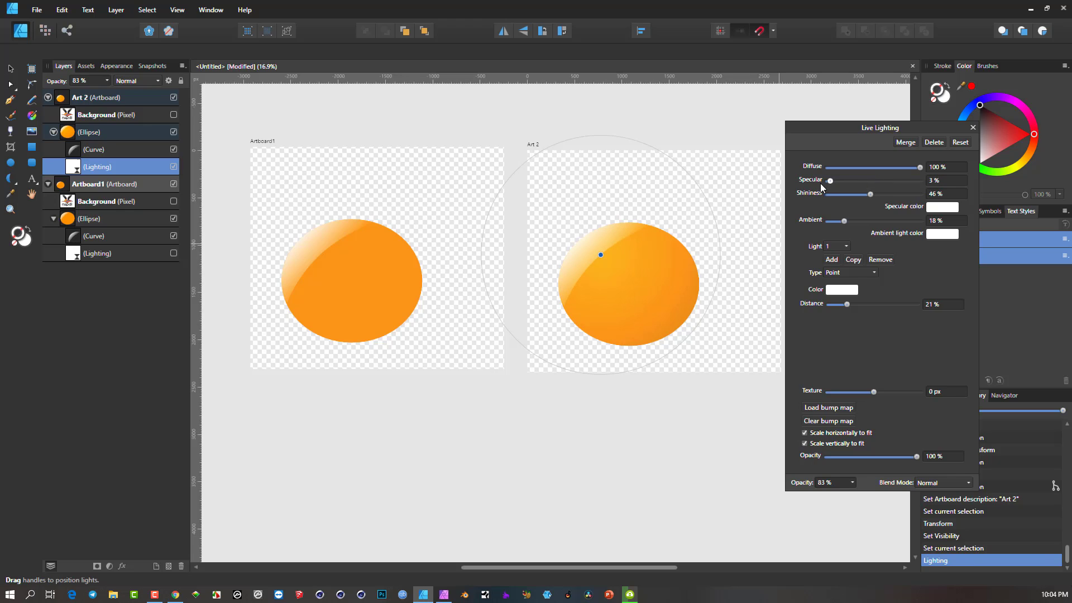
pyautogui.moveTo(818, 189)
pyautogui.mouseDown()
pyautogui.moveTo(959, 191)
pyautogui.moveTo(855, 196)
pyautogui.moveTo(914, 197)
pyautogui.moveTo(857, 195)
pyautogui.moveTo(873, 195)
pyautogui.mouseUp()
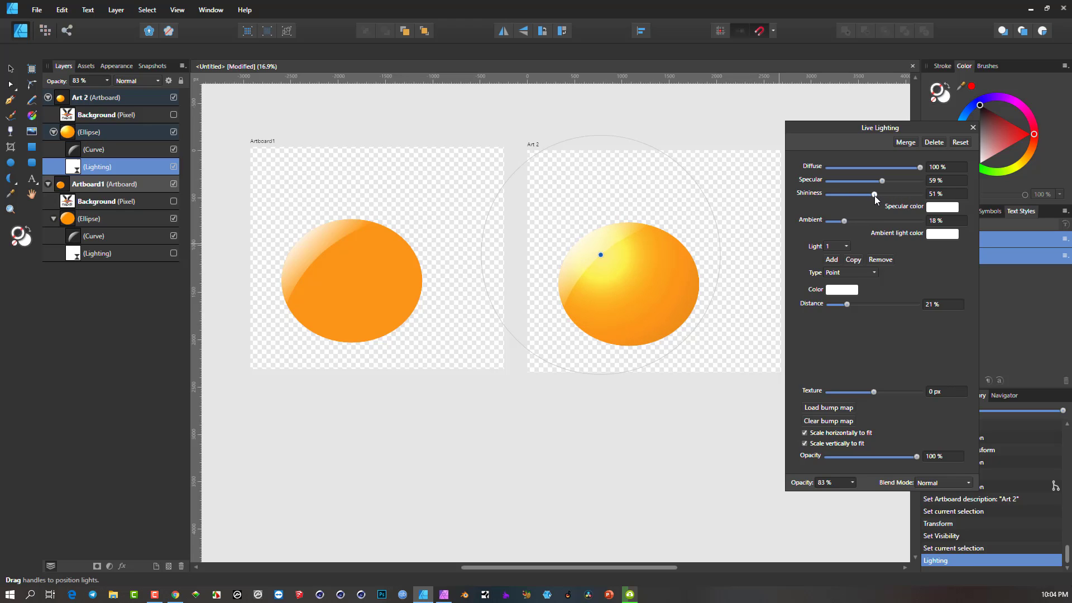
# Tint the specular highlight magenta and set Specular to 75% and Shininess to 60%
pyautogui.click(950, 210)
pyautogui.moveTo(946, 258); pyautogui.dragTo(958, 251)
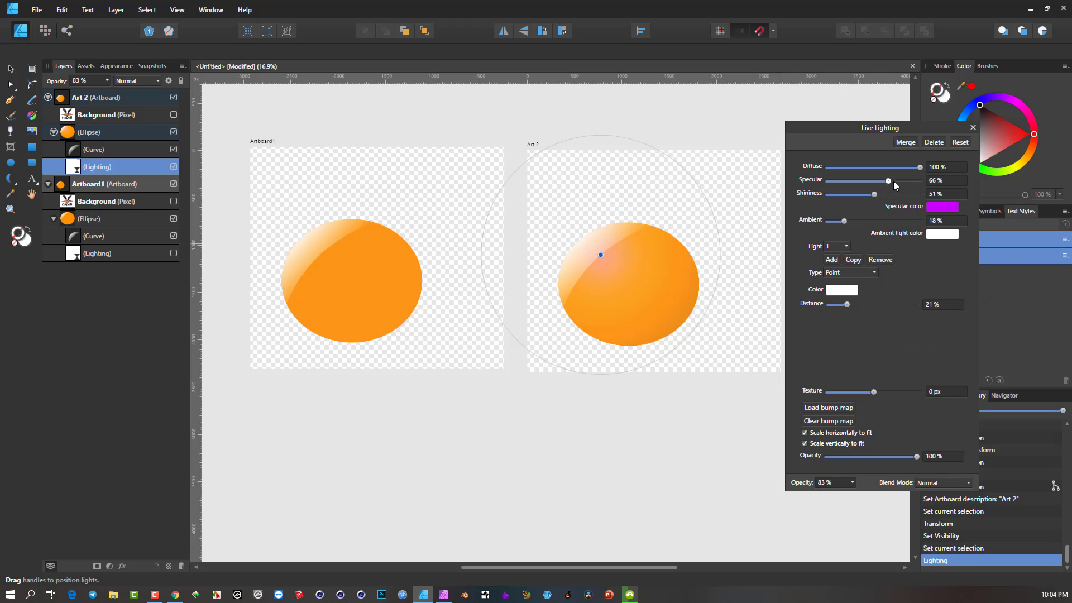
pyautogui.moveTo(901, 189); pyautogui.dragTo(896, 187)
pyautogui.moveTo(910, 200); pyautogui.dragTo(866, 201)
# Change the specular colour from yellow to white and close the colour picker
pyautogui.click(945, 209)
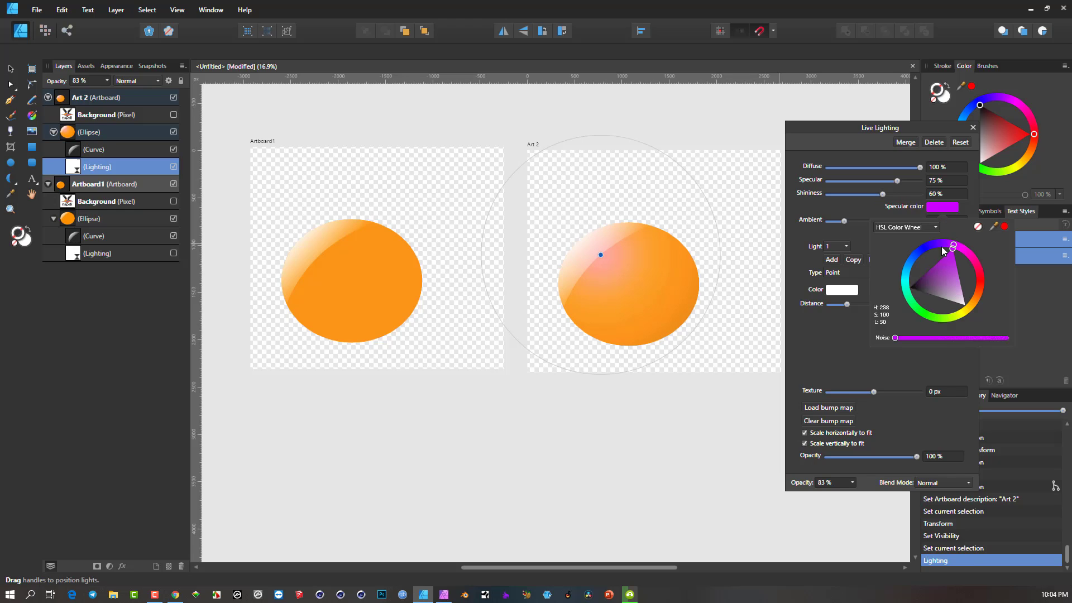
pyautogui.click(964, 305)
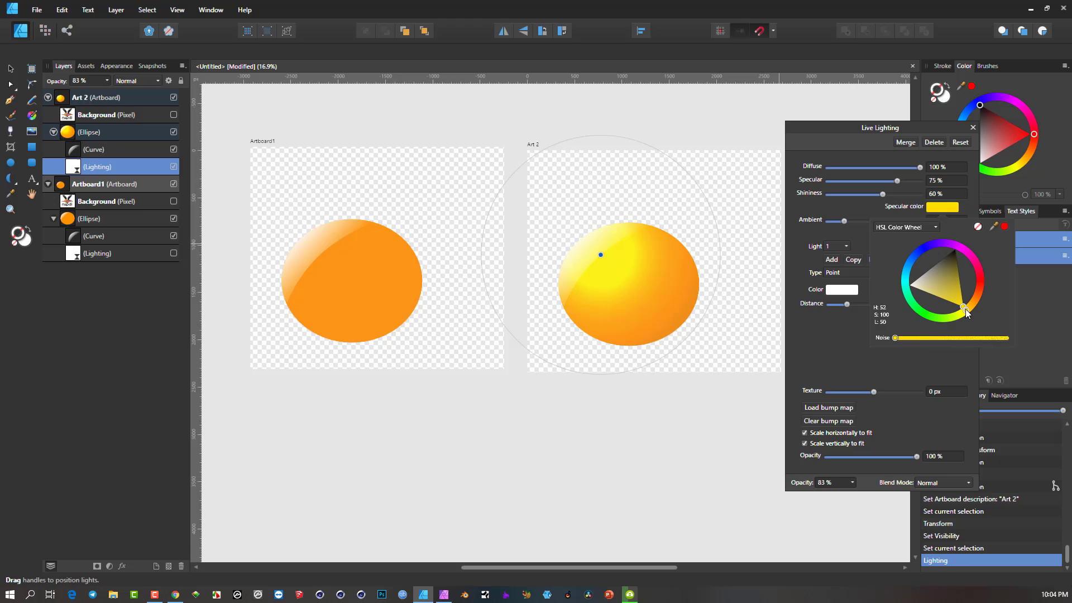
pyautogui.moveTo(938, 287); pyautogui.dragTo(895, 282)
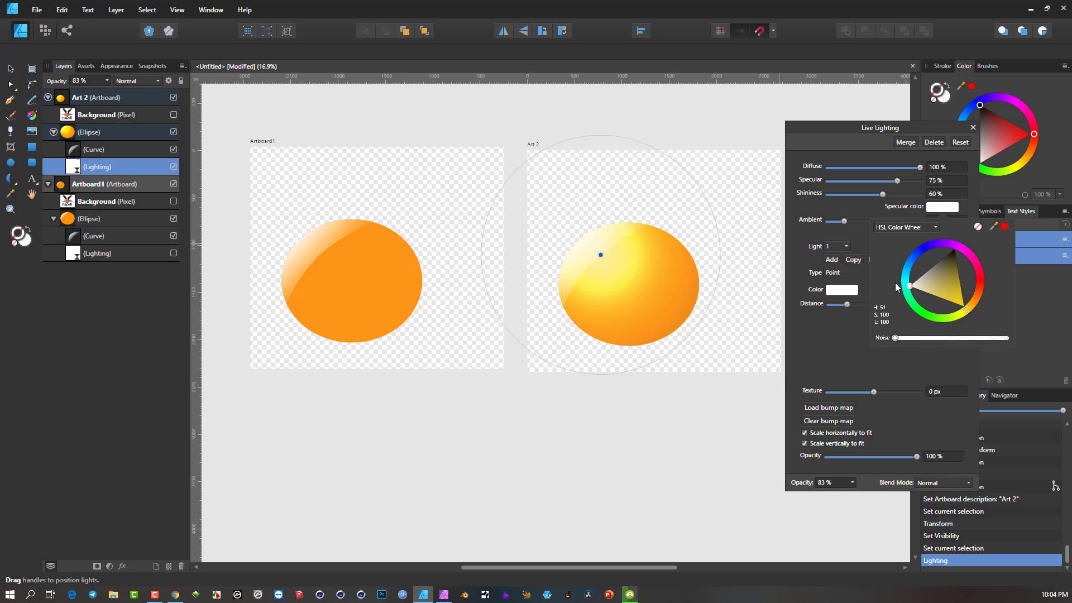
pyautogui.click(858, 235)
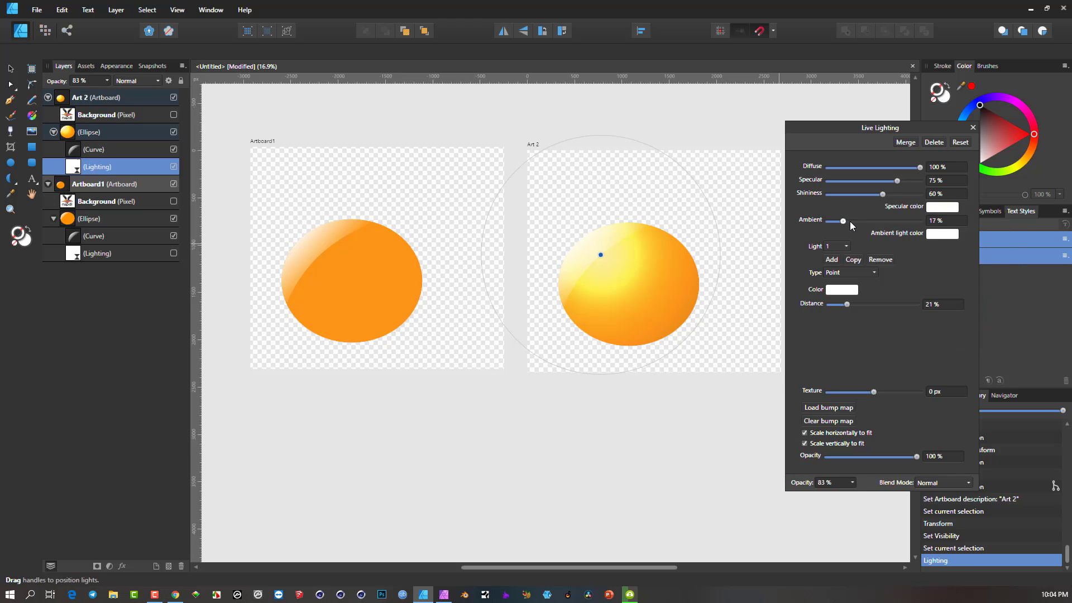
# Set Ambient to 29% and Specular to 31%, and nudge the light slightly right
pyautogui.moveTo(851, 222)
pyautogui.mouseDown()
pyautogui.moveTo(833, 221)
pyautogui.moveTo(861, 227)
pyautogui.mouseUp()
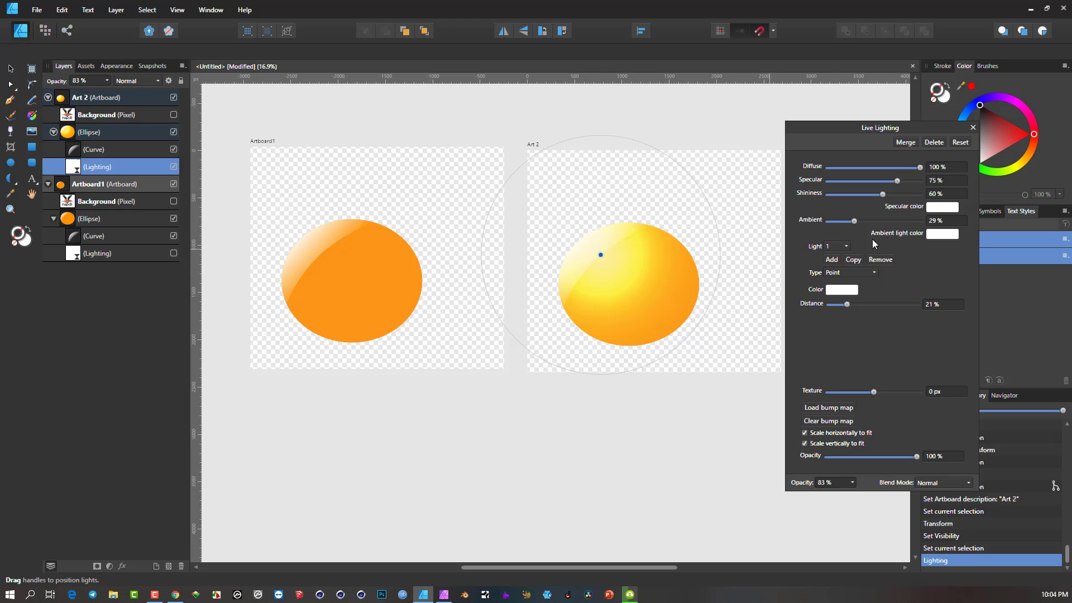
pyautogui.moveTo(898, 180)
pyautogui.mouseDown()
pyautogui.moveTo(857, 184)
pyautogui.moveTo(881, 197)
pyautogui.mouseUp()
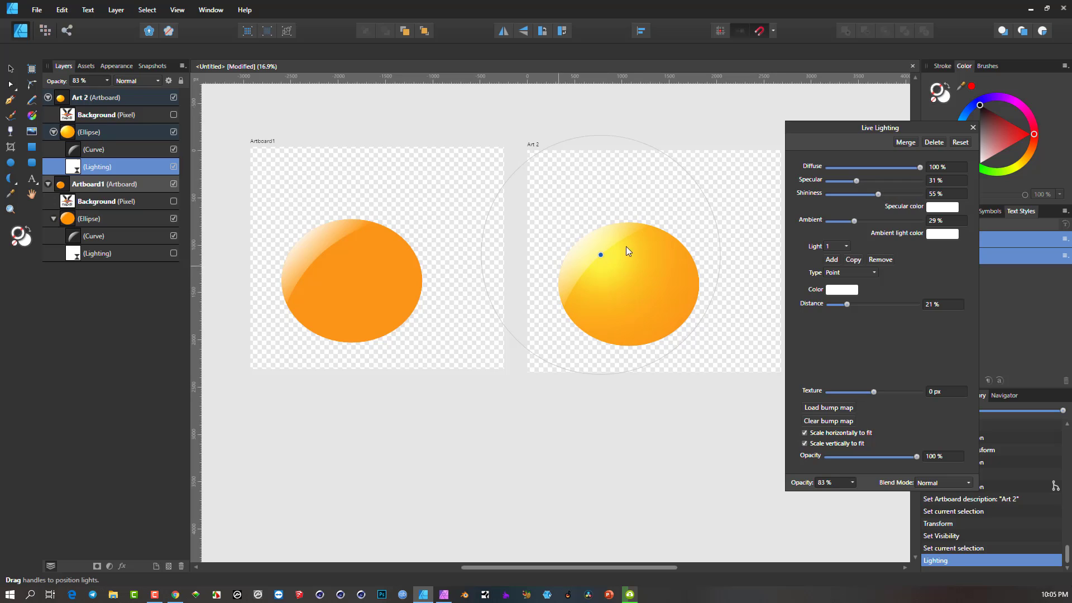
pyautogui.moveTo(600, 256)
pyautogui.mouseDown()
pyautogui.moveTo(609, 269)
pyautogui.moveTo(587, 293)
pyautogui.moveTo(608, 263)
pyautogui.mouseUp()
pyautogui.click(847, 291)
pyautogui.moveTo(853, 354); pyautogui.dragTo(768, 384)
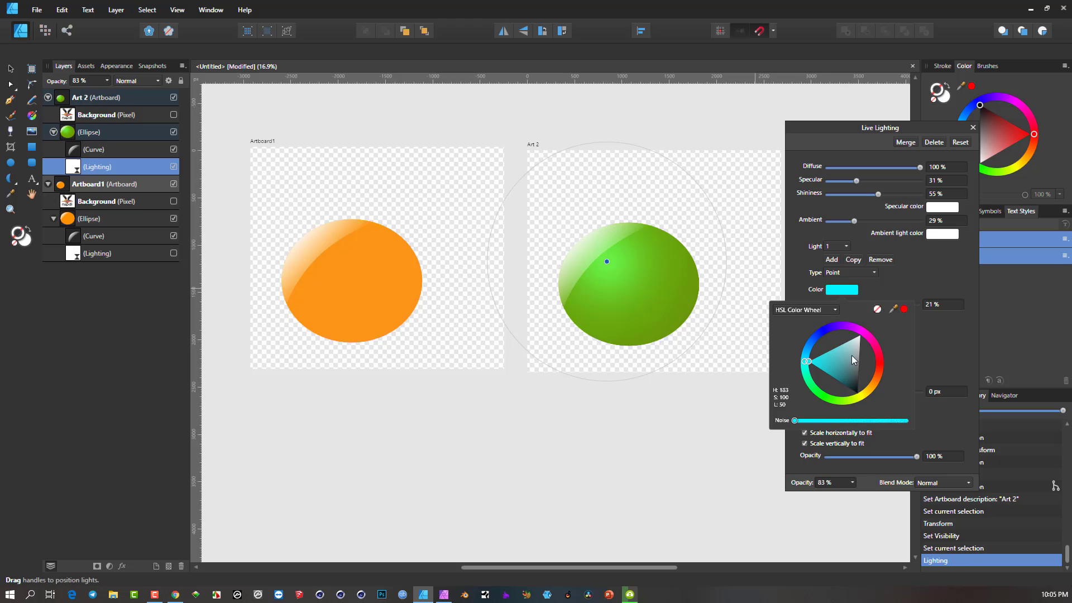
pyautogui.moveTo(853, 358); pyautogui.dragTo(880, 332)
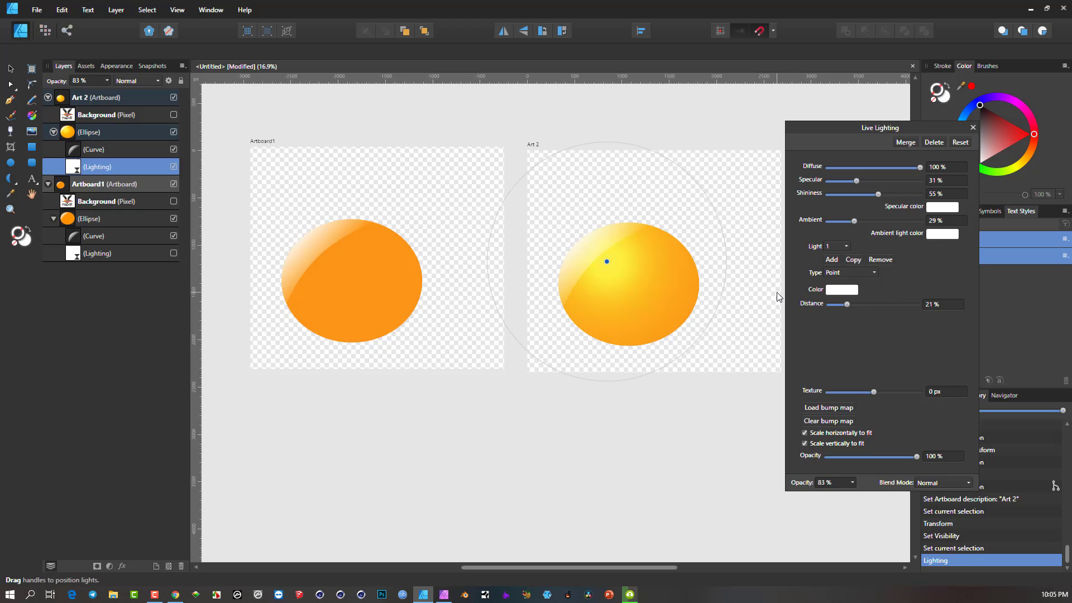
pyautogui.click(846, 249)
pyautogui.click(832, 260)
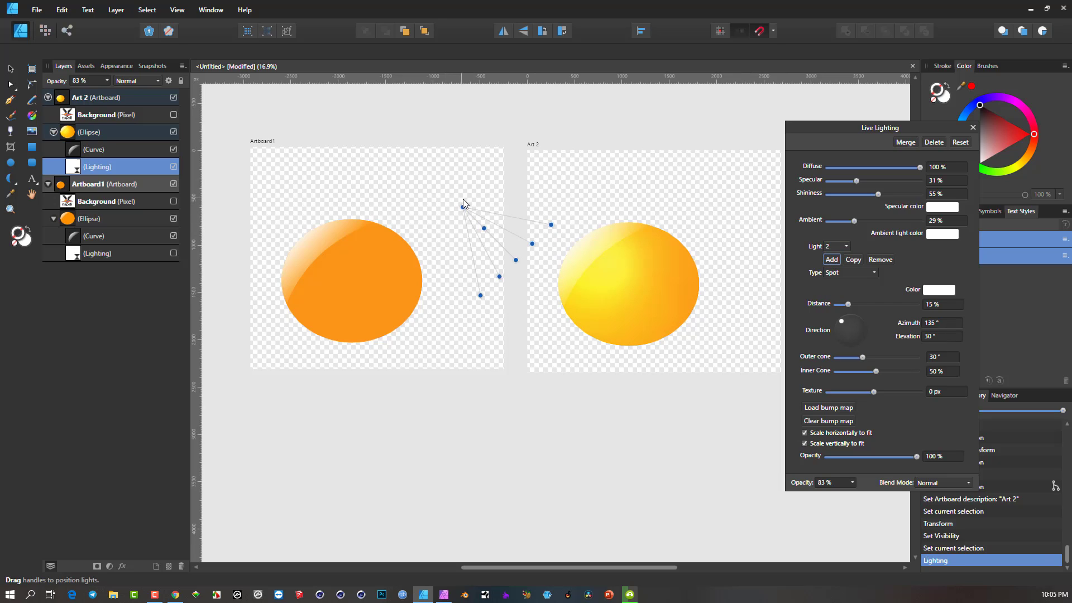
pyautogui.moveTo(464, 207)
pyautogui.mouseDown()
pyautogui.moveTo(706, 212)
pyautogui.moveTo(651, 192)
pyautogui.mouseUp()
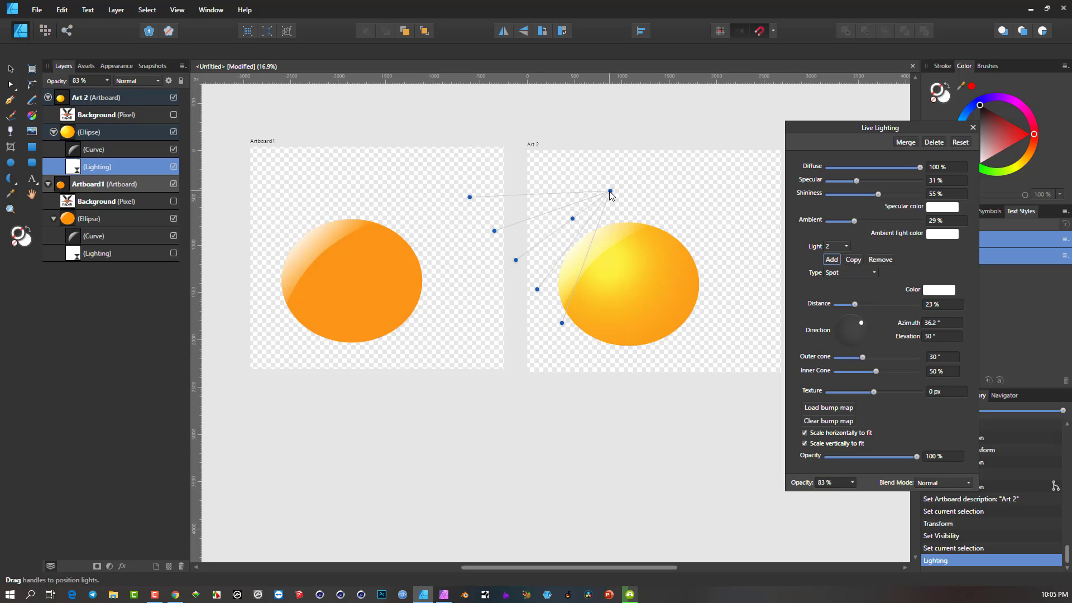
pyautogui.moveTo(514, 263)
pyautogui.mouseDown()
pyautogui.moveTo(668, 296)
pyautogui.moveTo(670, 263)
pyautogui.mouseUp()
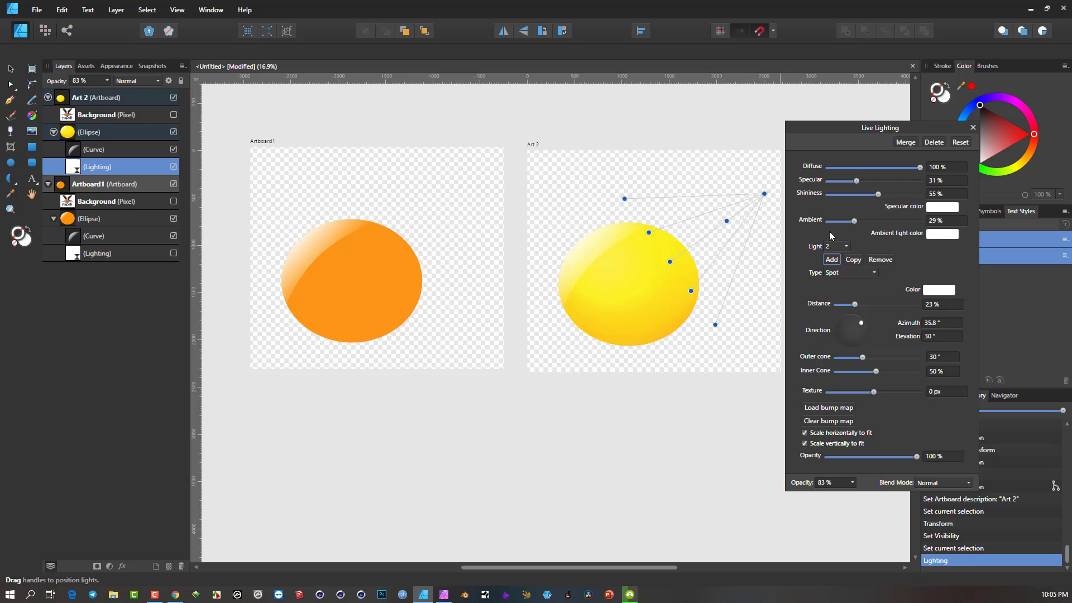
pyautogui.click(880, 261)
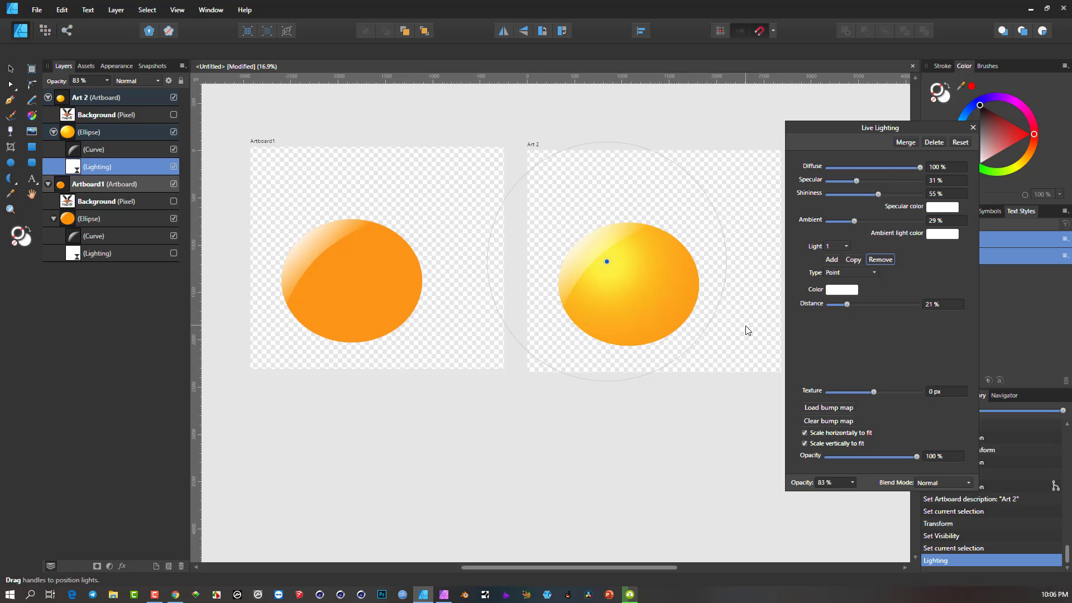
# Close Live Lighting, toggle Art 2's lighting off and on, and select Artboard1's ellipse
pyautogui.click(973, 127)
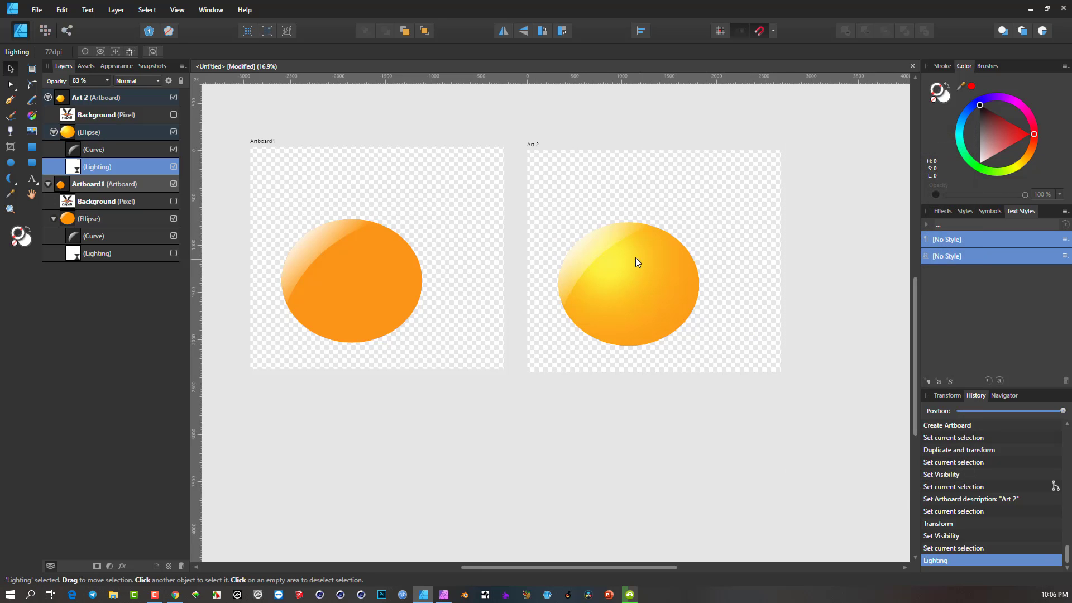
pyautogui.click(173, 168)
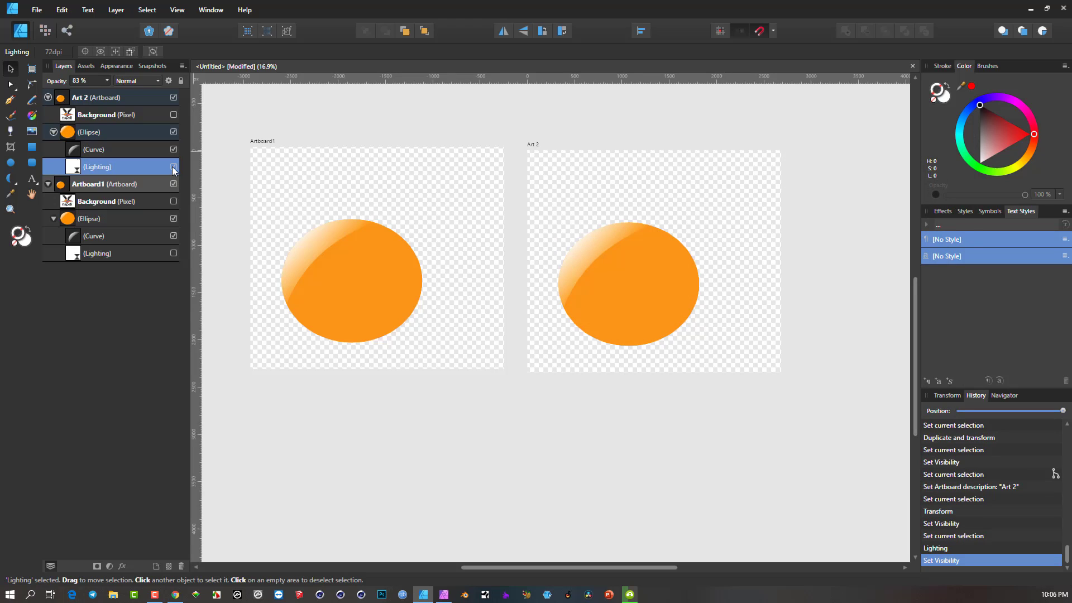
pyautogui.click(173, 167)
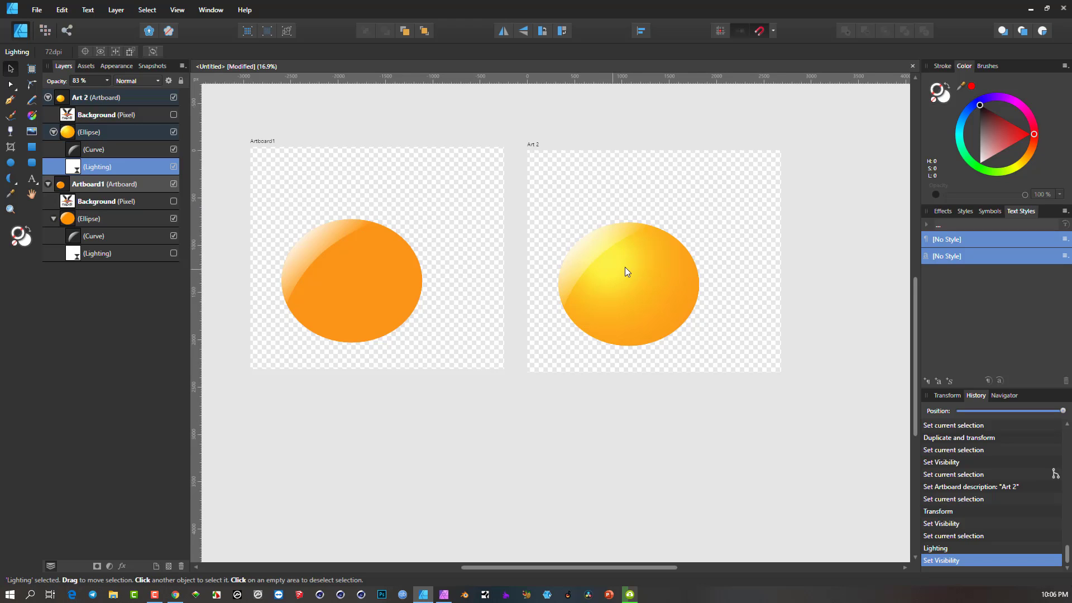
pyautogui.click(344, 274)
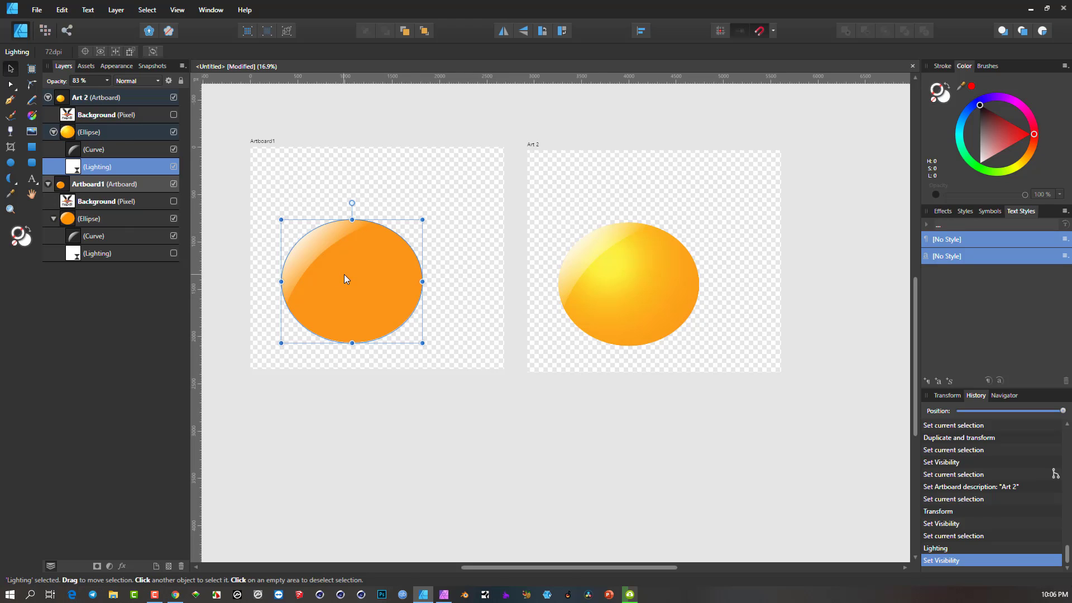
# Draw a small white, outline-free circle in the upper-left of Artboard1's orange ellipse
pyautogui.click(11, 163)
pyautogui.moveTo(323, 258); pyautogui.dragTo(357, 292)
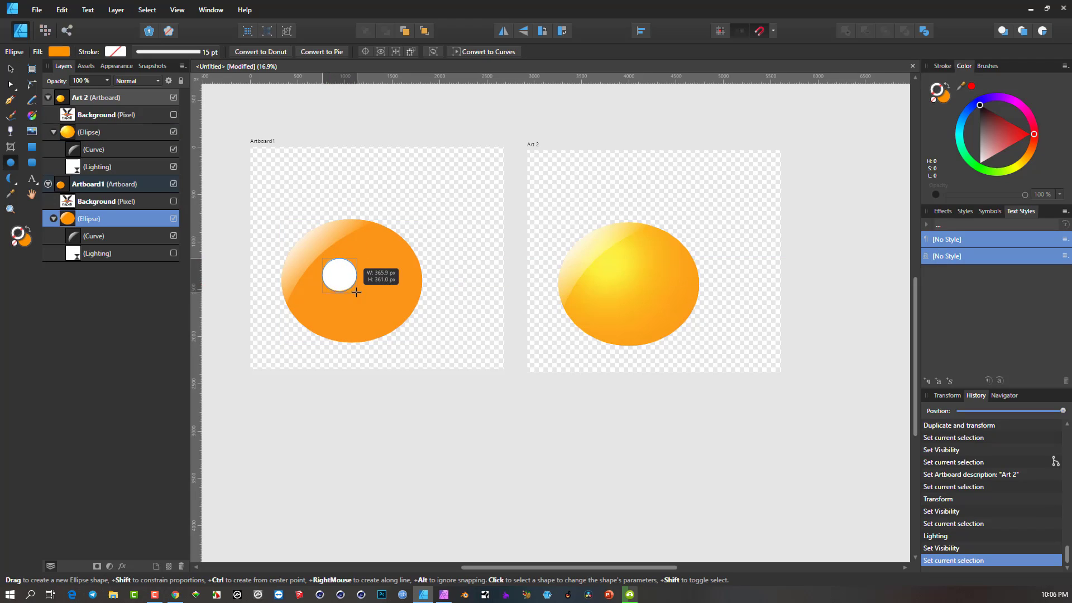
pyautogui.moveTo(1019, 160); pyautogui.dragTo(1028, 171)
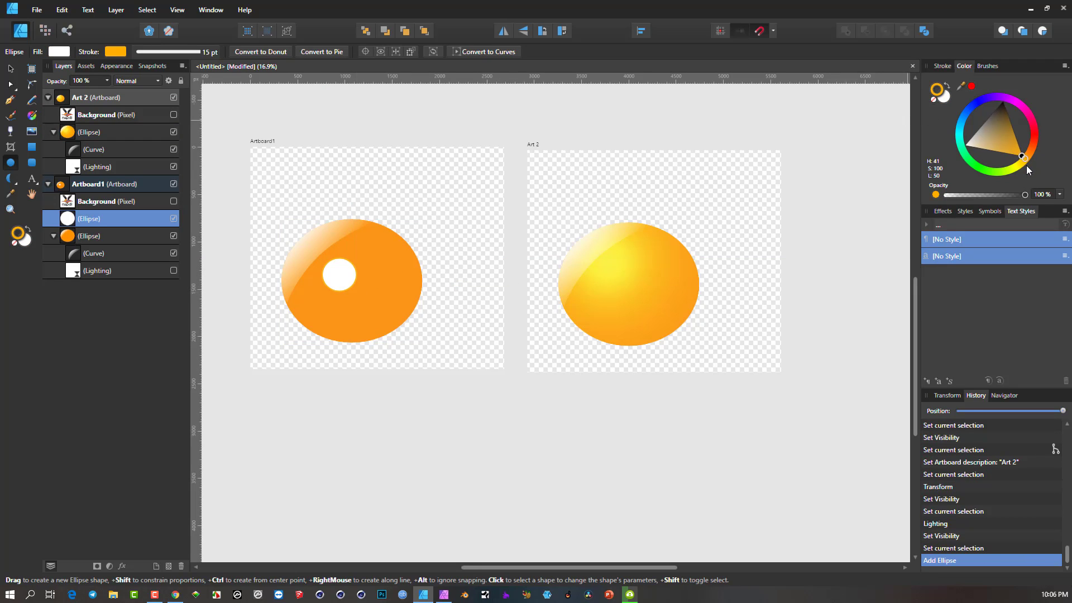
pyautogui.click(947, 88)
pyautogui.click(935, 99)
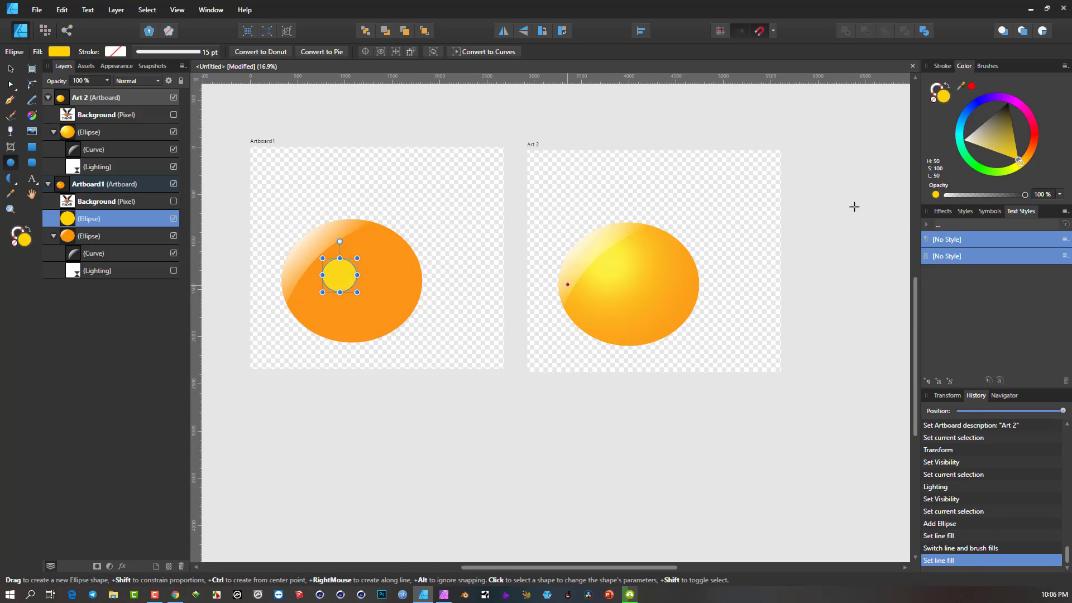
pyautogui.moveTo(976, 149); pyautogui.dragTo(925, 149)
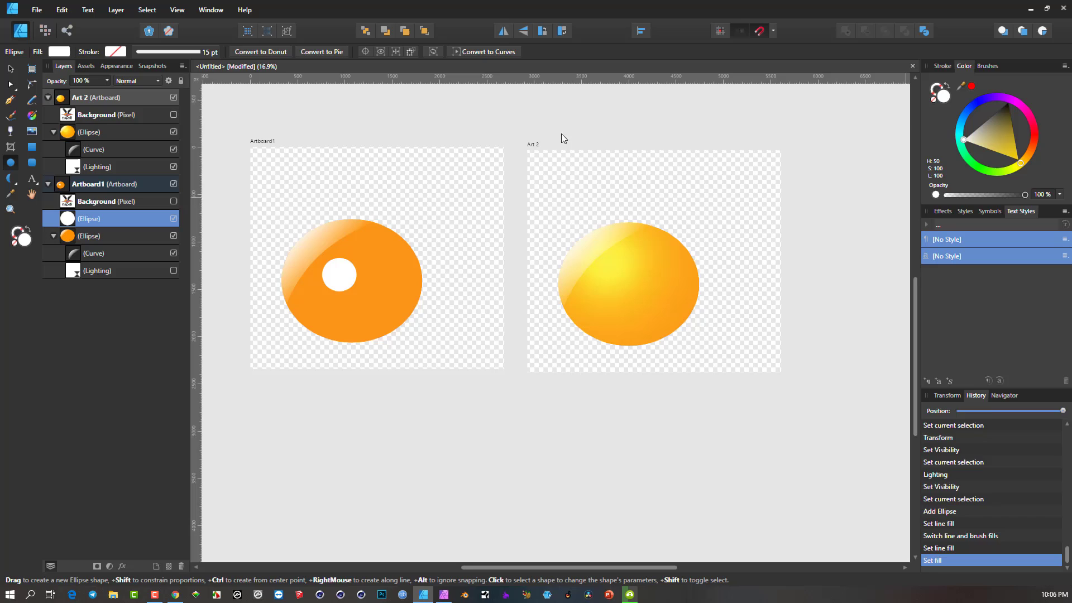
# Give the small circle a 100 px Gaussian Blur and a yellow fill
pyautogui.click(122, 567)
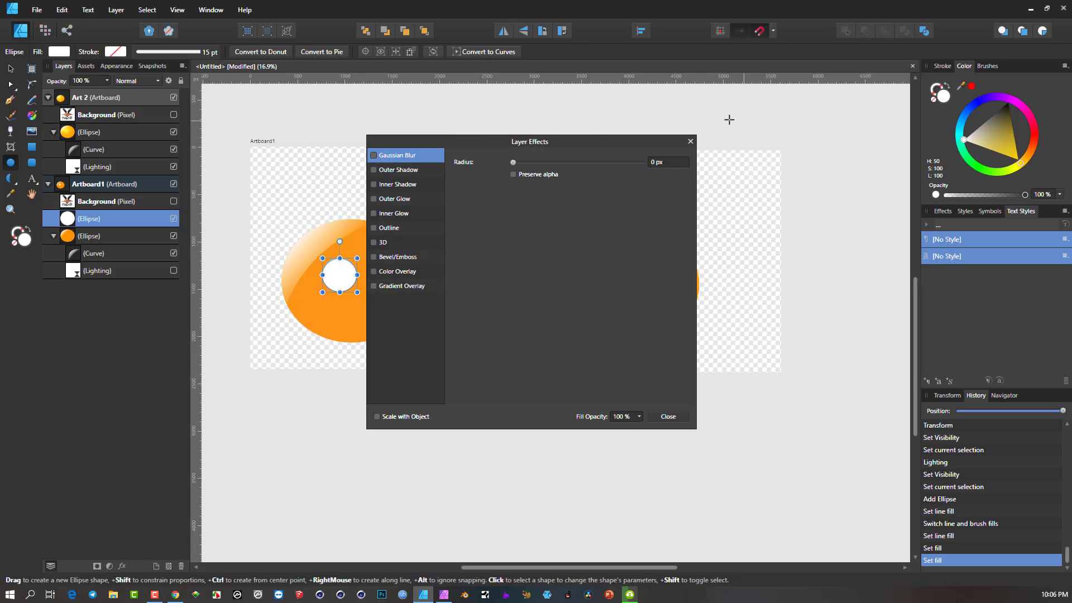
pyautogui.moveTo(452, 143); pyautogui.dragTo(759, 118)
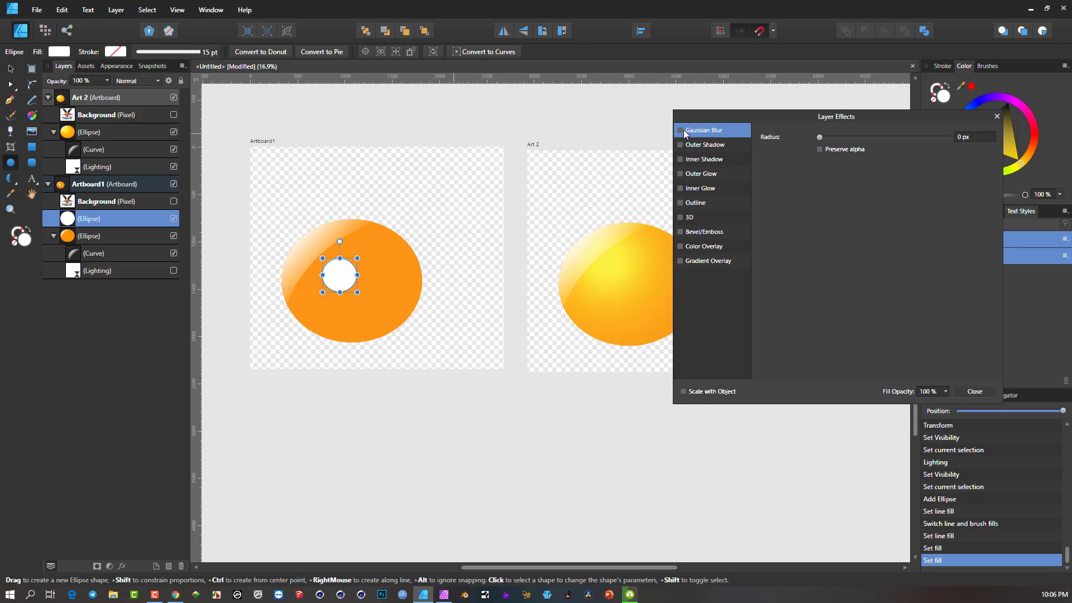
pyautogui.moveTo(820, 139); pyautogui.dragTo(962, 148)
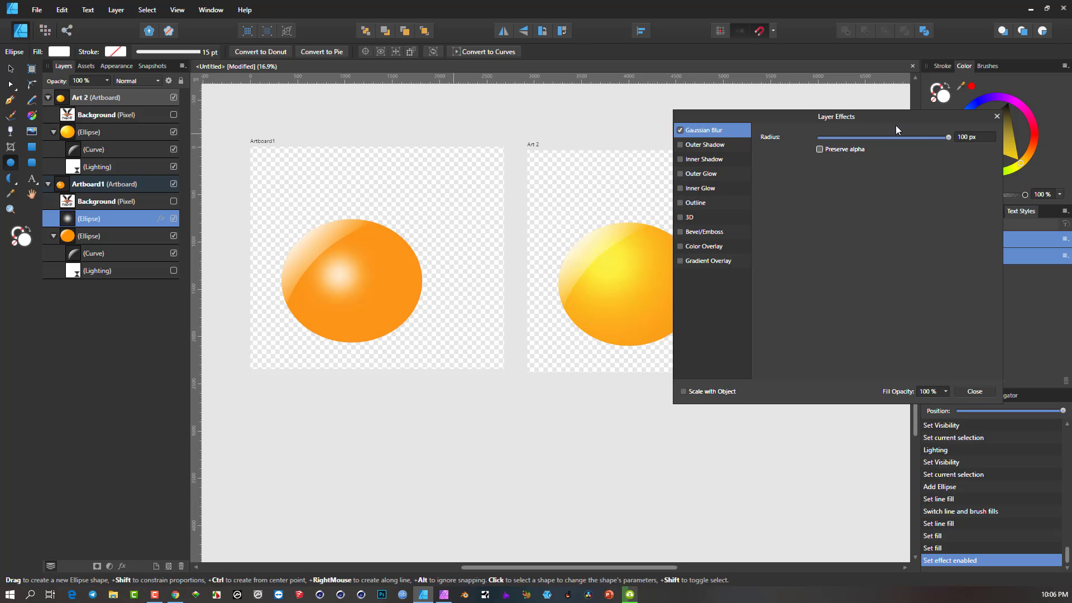
pyautogui.moveTo(874, 127); pyautogui.dragTo(524, 400)
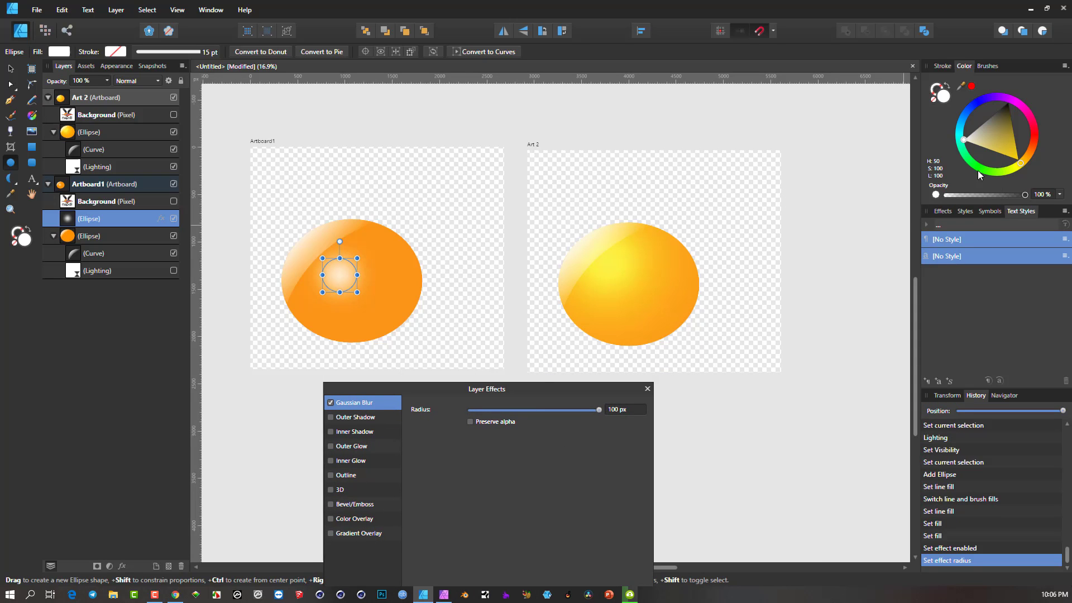
pyautogui.moveTo(1010, 141); pyautogui.dragTo(1021, 161)
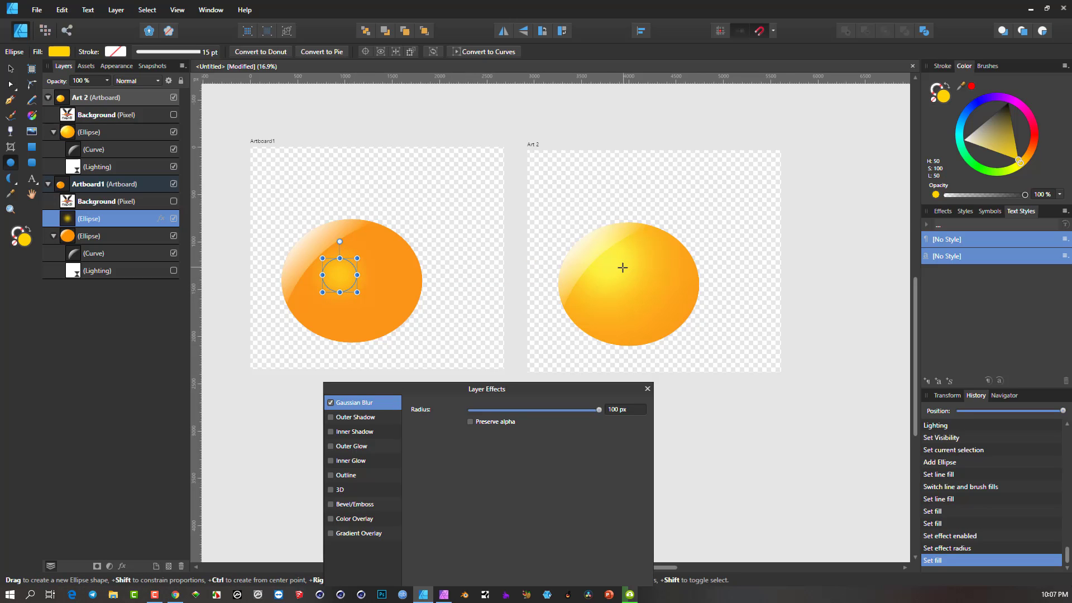
# Move Art 2's Lighting point light to the ellipse's right side and set its distance to 25%
pyautogui.click(77, 167)
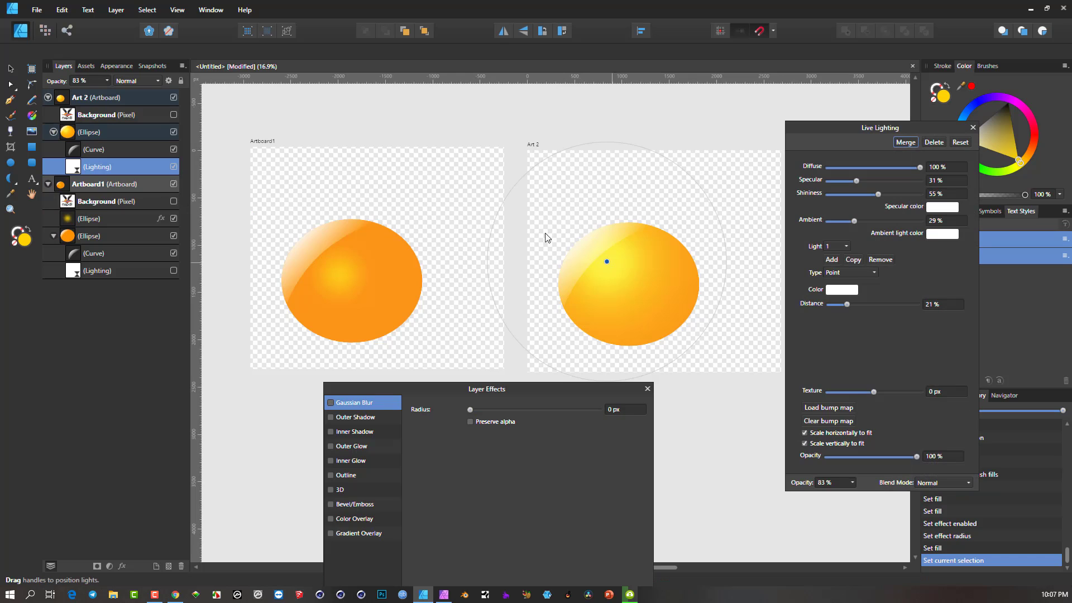
pyautogui.moveTo(606, 261); pyautogui.dragTo(673, 281)
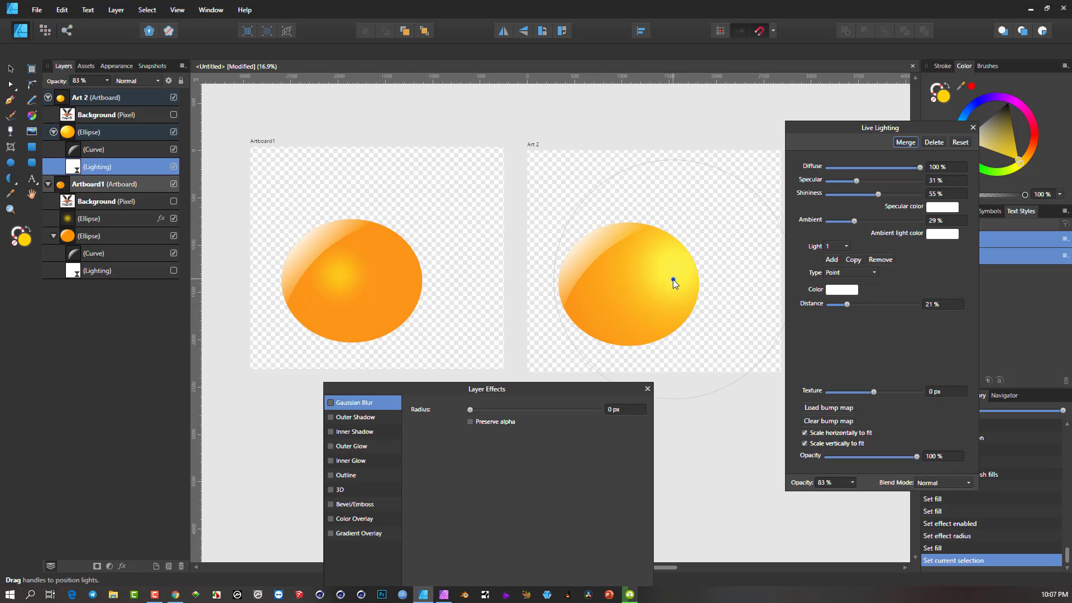
pyautogui.moveTo(846, 306)
pyautogui.mouseDown()
pyautogui.moveTo(885, 308)
pyautogui.moveTo(831, 311)
pyautogui.moveTo(851, 304)
pyautogui.mouseUp()
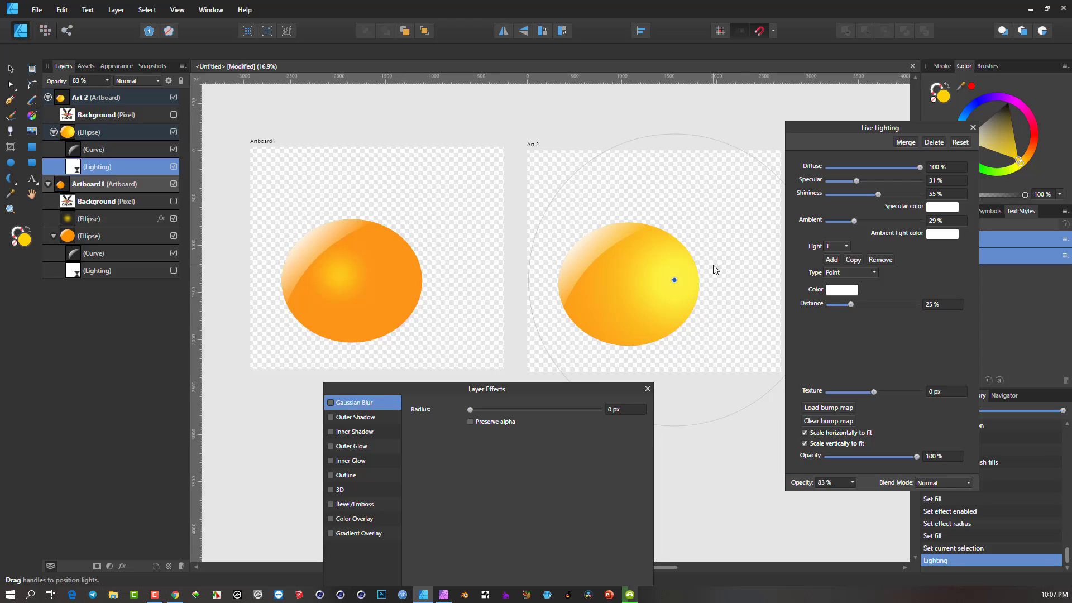